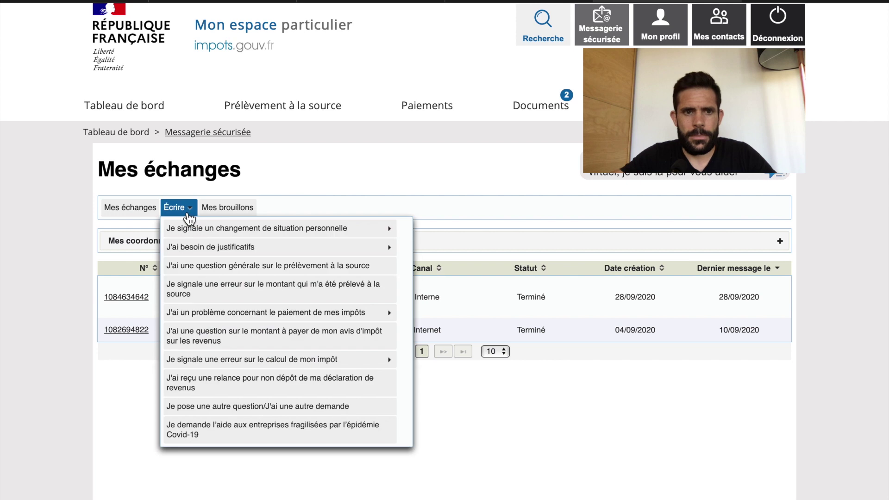
Start a Covid-19 aid request for weakened businesses and choose the period from 01/05/2021 to 31/05/2021
{"action": "left_click", "coordinate": [204, 434]}
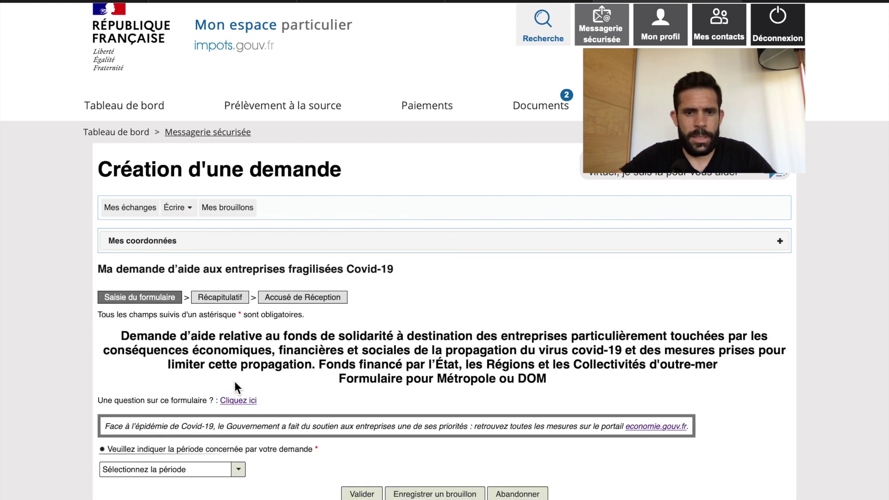
{"action": "scroll", "coordinate": [271, 355], "scroll_direction": "down", "scroll_amount": 5}
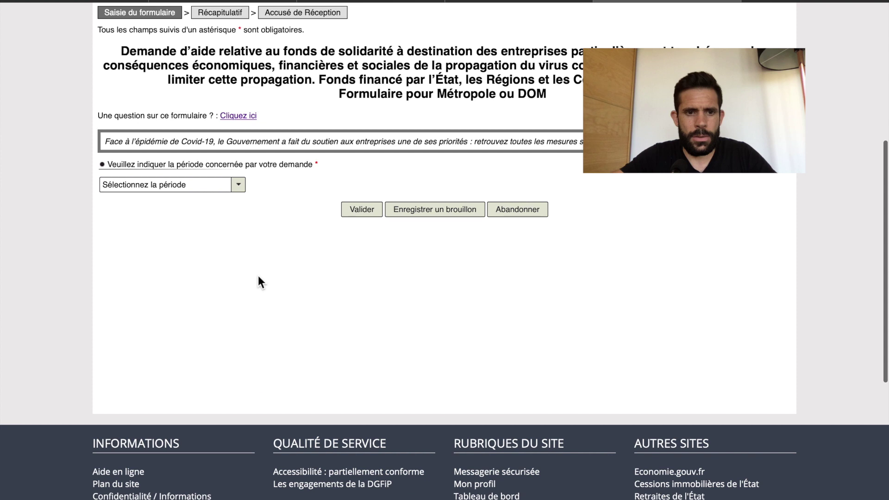
{"action": "left_click", "coordinate": [239, 186]}
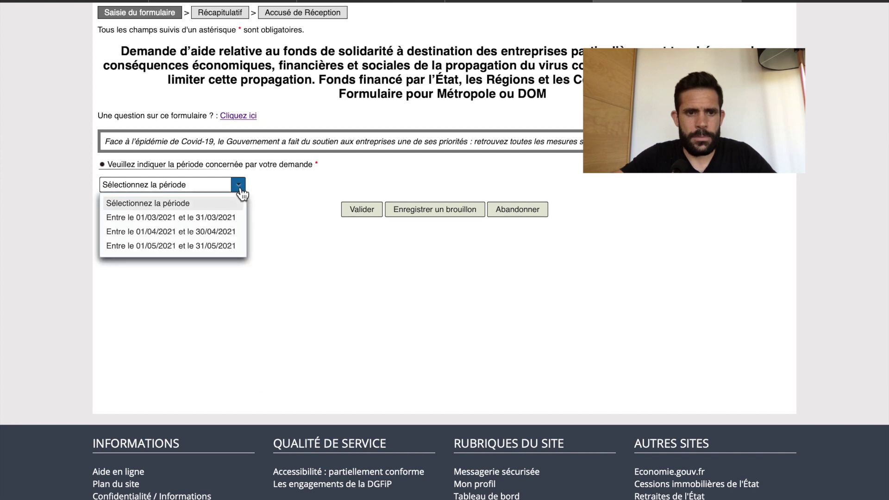
{"action": "left_click", "coordinate": [226, 255]}
{"action": "left_click", "coordinate": [226, 245]}
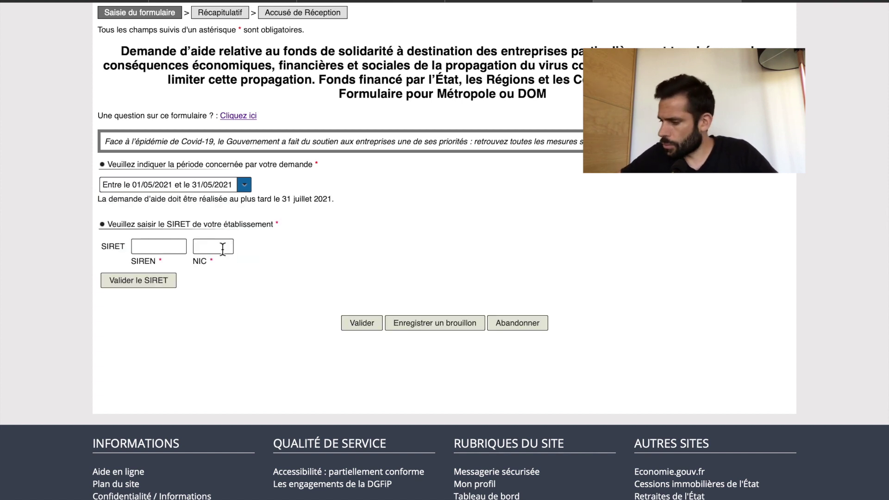
Enter the establishment's SIRET number as SIREN and NIC, and validate it
{"action": "scroll", "coordinate": [301, 224], "scroll_direction": "down", "scroll_amount": 2}
{"action": "left_click", "coordinate": [145, 215]}
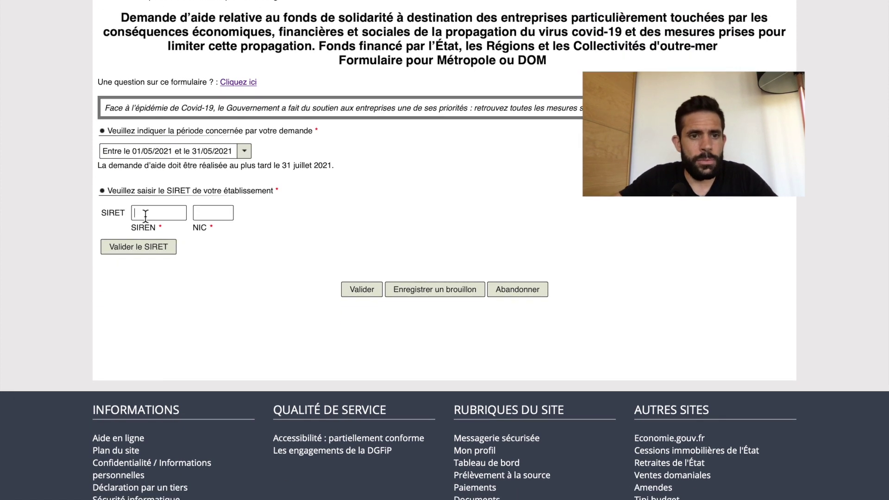
{"action": "type", "text": "88"}
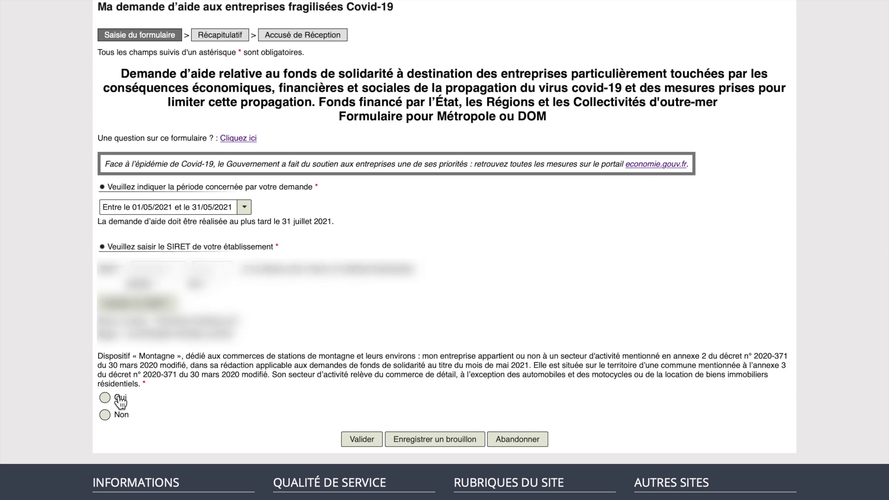
Answer Non to the « Montagne », « Centres commerciaux interdits d'accueil du public » and « Outre-mer » scheme questions
{"action": "left_click", "coordinate": [105, 415]}
{"action": "scroll", "coordinate": [222, 342], "scroll_direction": "down", "scroll_amount": 3}
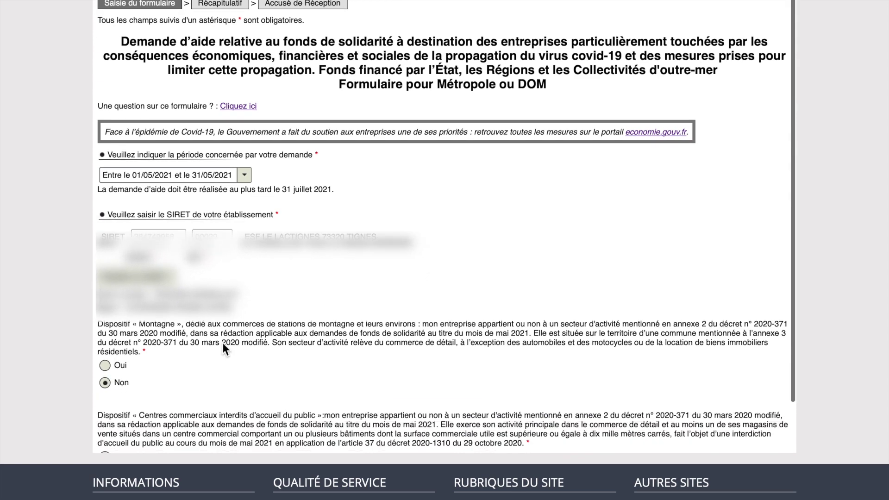
{"action": "left_click", "coordinate": [106, 409]}
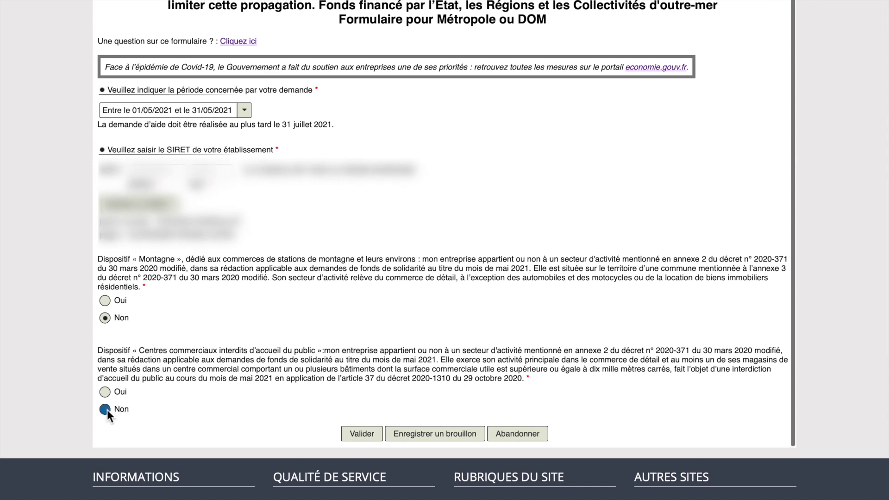
{"action": "scroll", "coordinate": [289, 281], "scroll_direction": "down", "scroll_amount": 3}
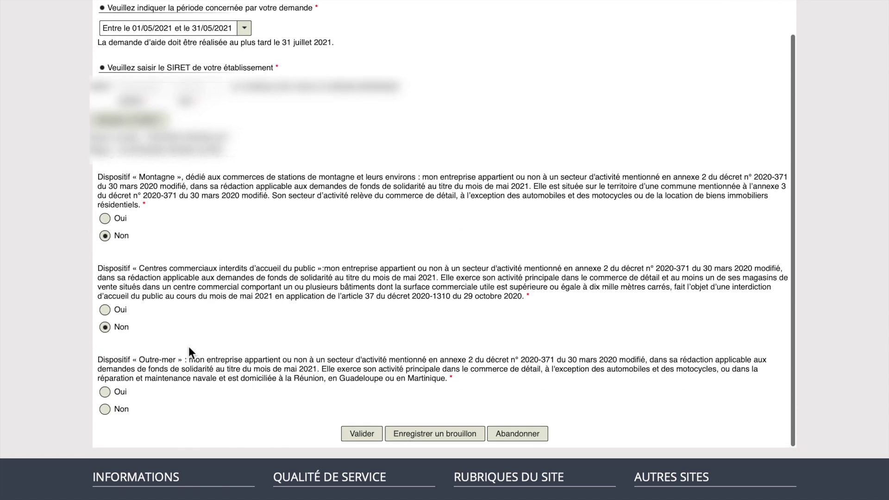
{"action": "left_click", "coordinate": [105, 410]}
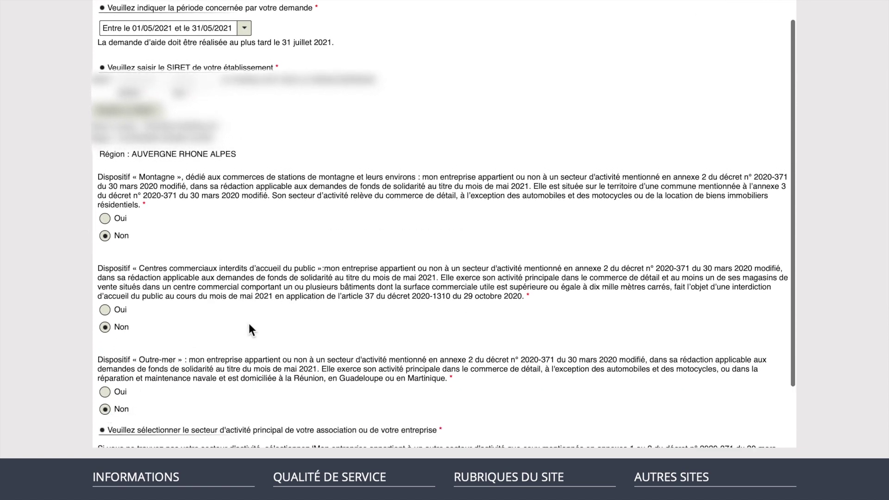
{"action": "scroll", "coordinate": [249, 323], "scroll_direction": "down", "scroll_amount": 3}
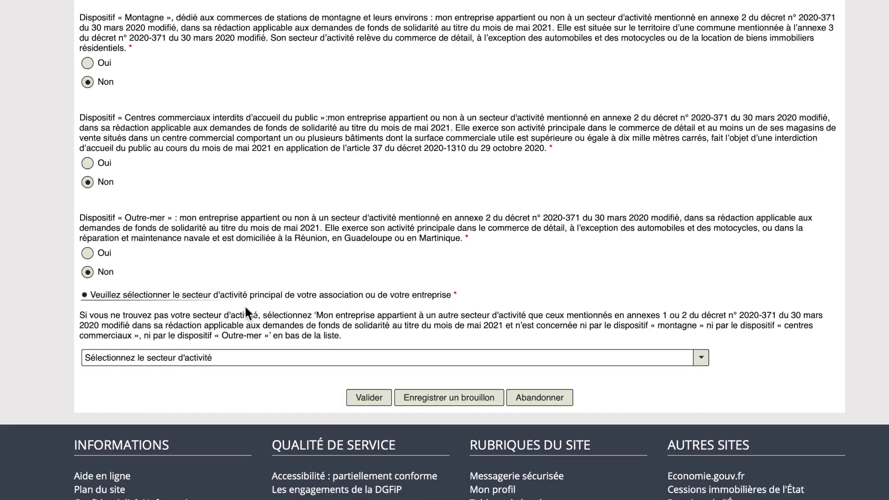
{"action": "scroll", "coordinate": [249, 323], "scroll_direction": "down", "scroll_amount": 1}
{"action": "left_click", "coordinate": [247, 329]}
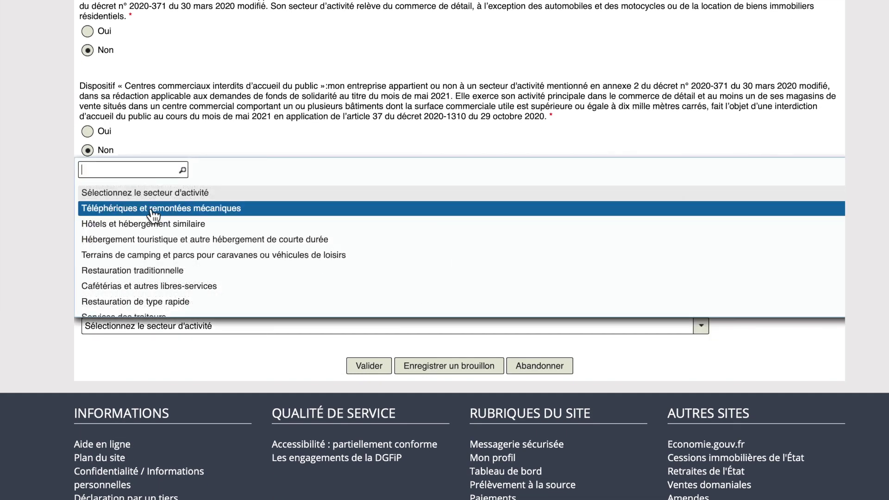
{"action": "type", "text": "ensein"}
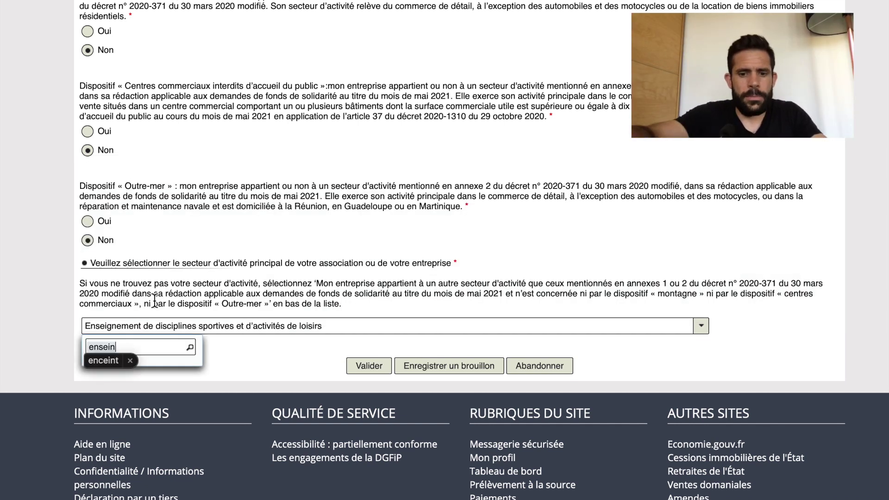
{"action": "left_click", "coordinate": [158, 329]}
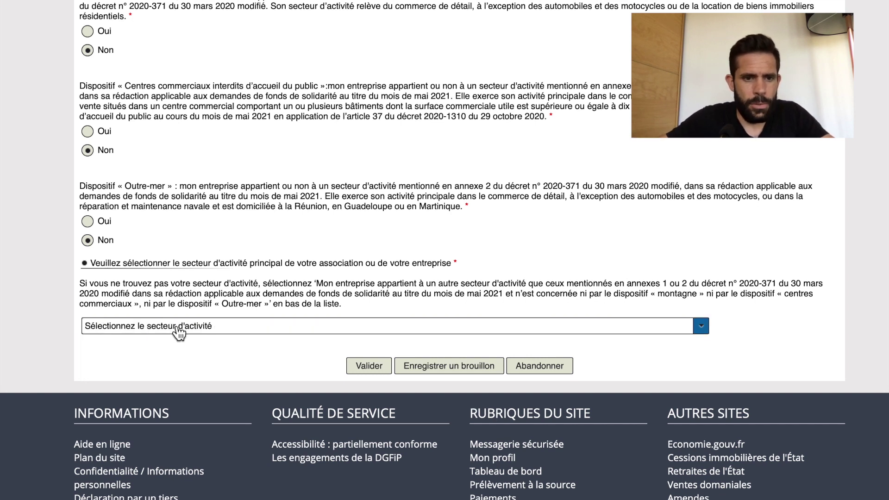
Search the activity sectors for "ens" and select "Enseignement de disciplines sportives et d'activités de loisirs" as the main sector
{"action": "left_click", "coordinate": [179, 331]}
{"action": "type", "text": "enceint"}
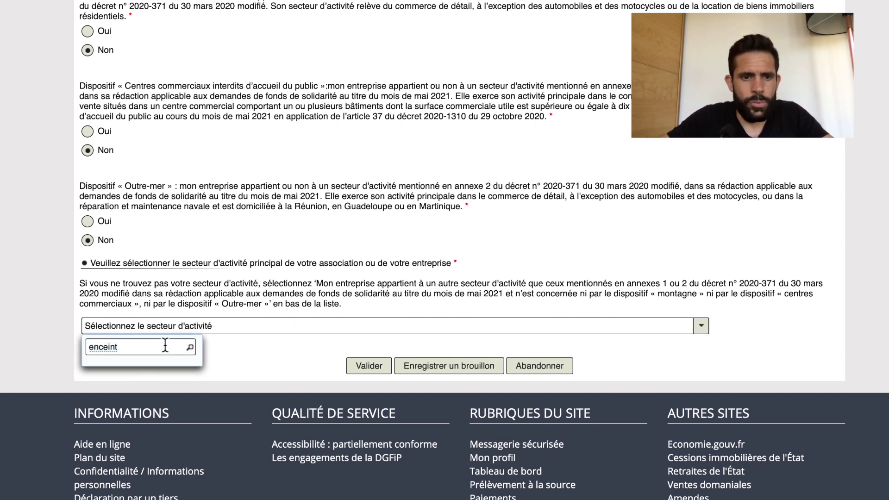
{"action": "key", "text": "BackSpace"}
{"action": "key", "text": "BackSpace"}
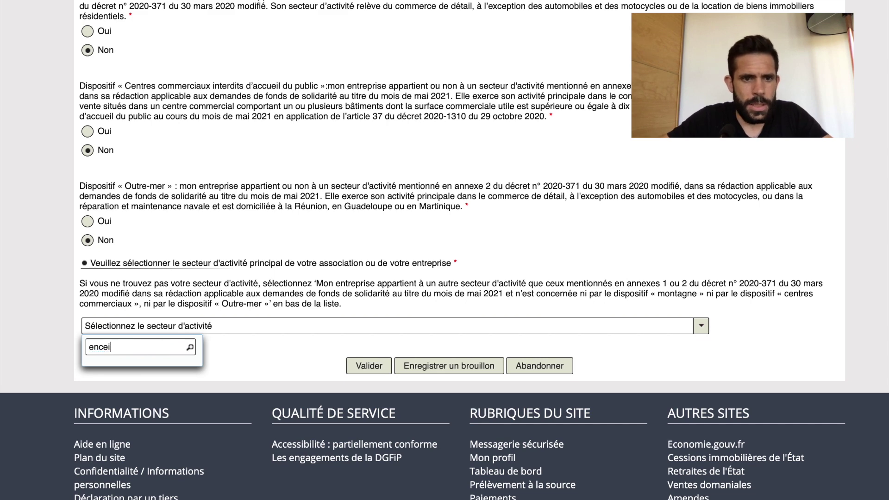
{"action": "key", "text": "BackSpace"}
{"action": "key", "text": "BackSpace"}
{"action": "key", "text": "BackSpace"}
{"action": "type", "text": "s"}
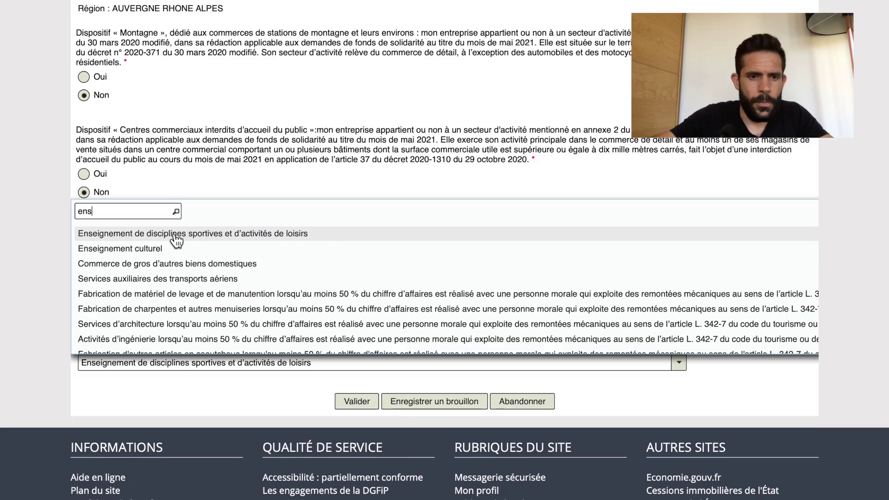
{"action": "left_click", "coordinate": [183, 193]}
Certify the general filing conditions, set the number of CDD or CDI employees to 0, and review condition 4
{"action": "scroll", "coordinate": [174, 236], "scroll_direction": "down", "scroll_amount": 5}
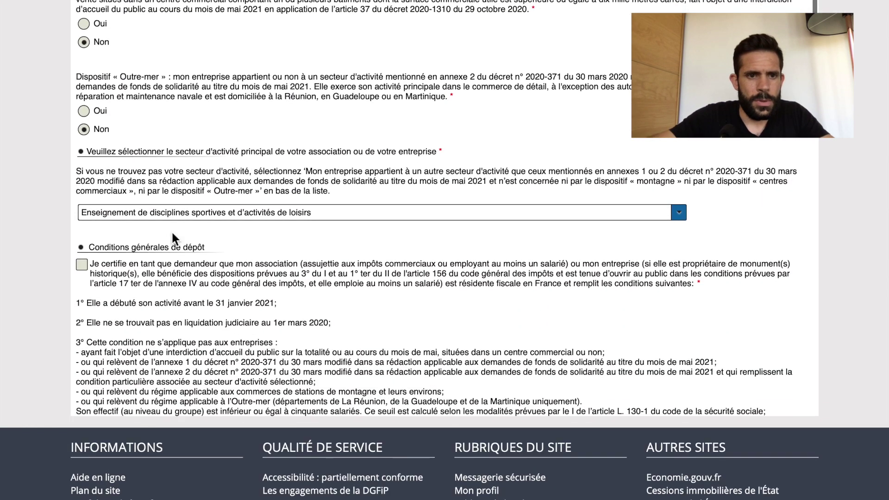
{"action": "scroll", "coordinate": [171, 231], "scroll_direction": "down", "scroll_amount": 4}
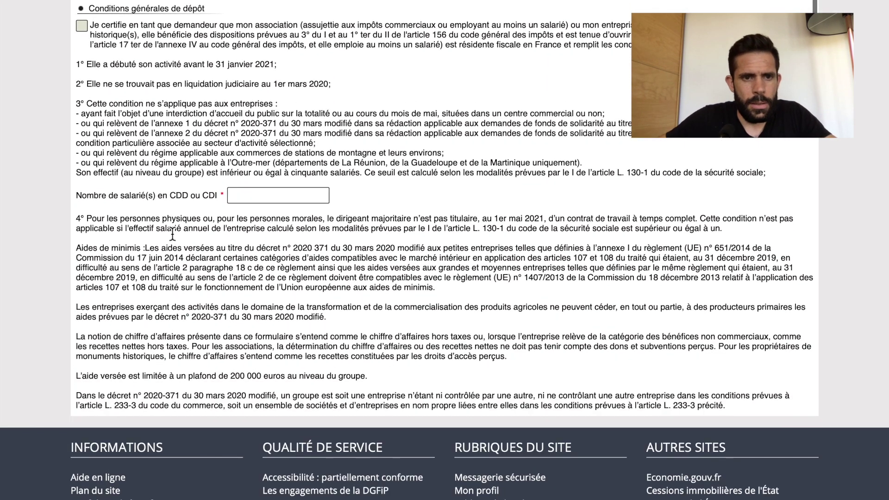
{"action": "left_click", "coordinate": [82, 26]}
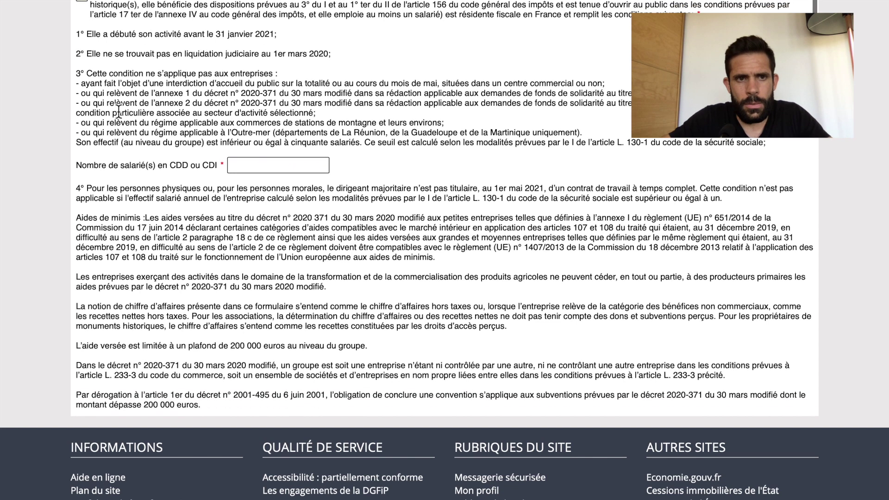
{"action": "left_click", "coordinate": [251, 165]}
{"action": "type", "text": "0"}
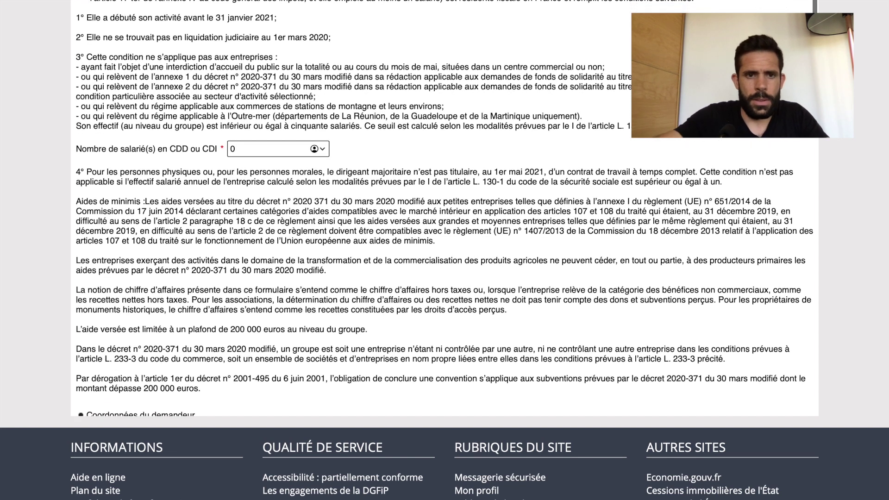
{"action": "left_click_drag", "start_coordinate": [87, 167], "coordinate": [726, 175]}
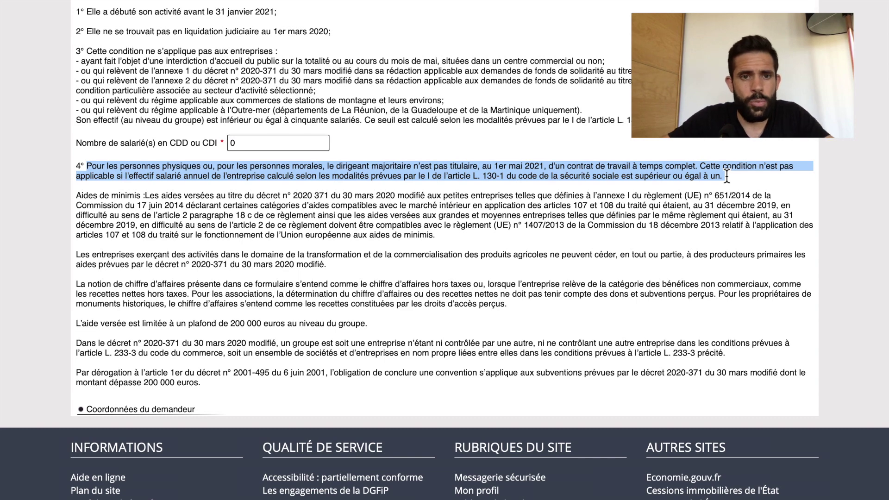
{"action": "left_click", "coordinate": [451, 223]}
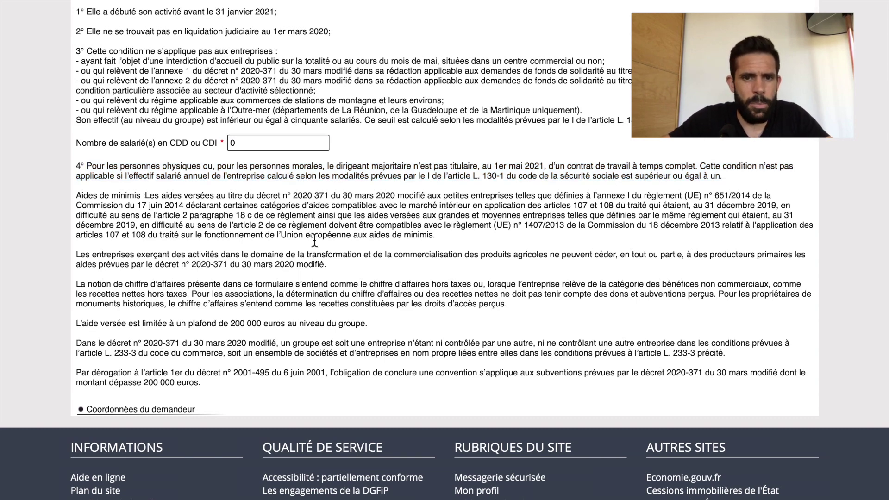
Fill in the applicant's last name, first name, phone and e-mail, with Qualité set to Entrepreneur individuel
{"action": "scroll", "coordinate": [315, 240], "scroll_direction": "down", "scroll_amount": 6}
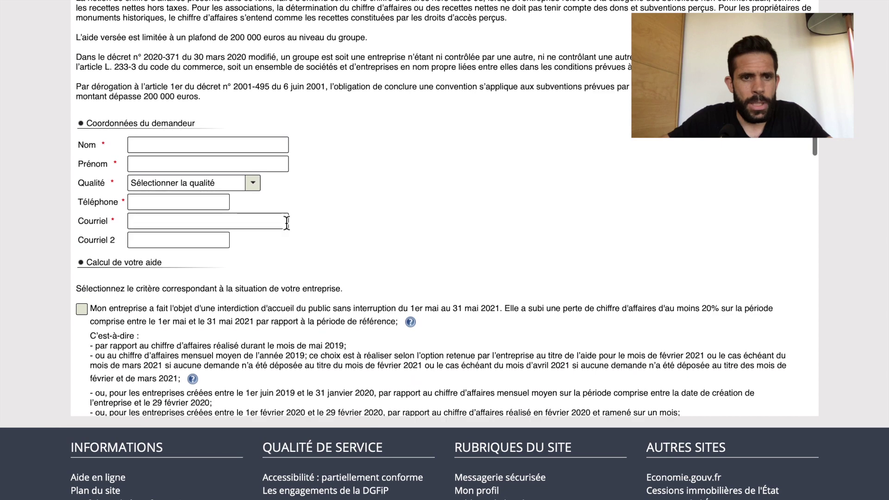
{"action": "left_click", "coordinate": [197, 147]}
{"action": "type", "text": "ww"}
{"action": "left_click", "coordinate": [185, 164]}
{"action": "type", "text": "www"}
{"action": "left_click", "coordinate": [253, 183]}
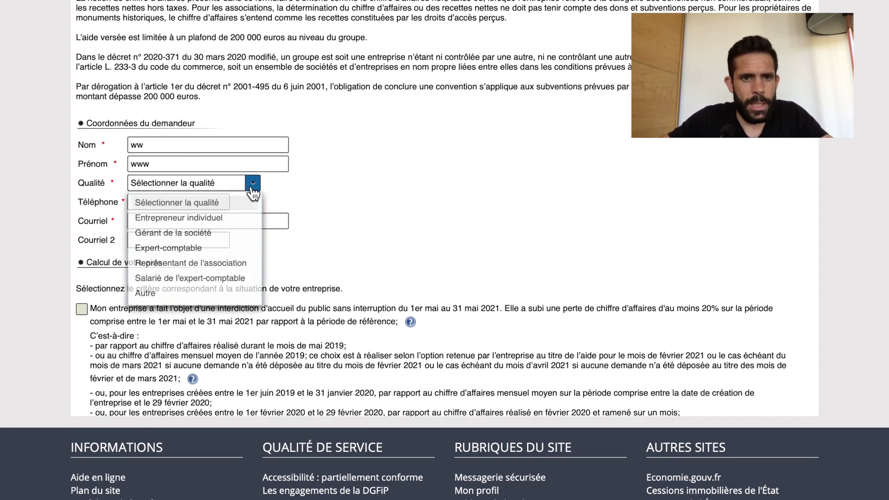
{"action": "left_click", "coordinate": [220, 224]}
{"action": "left_click", "coordinate": [159, 209]}
{"action": "type", "text": "11"}
{"action": "left_click", "coordinate": [159, 223]}
{"action": "type", "text": "aa"}
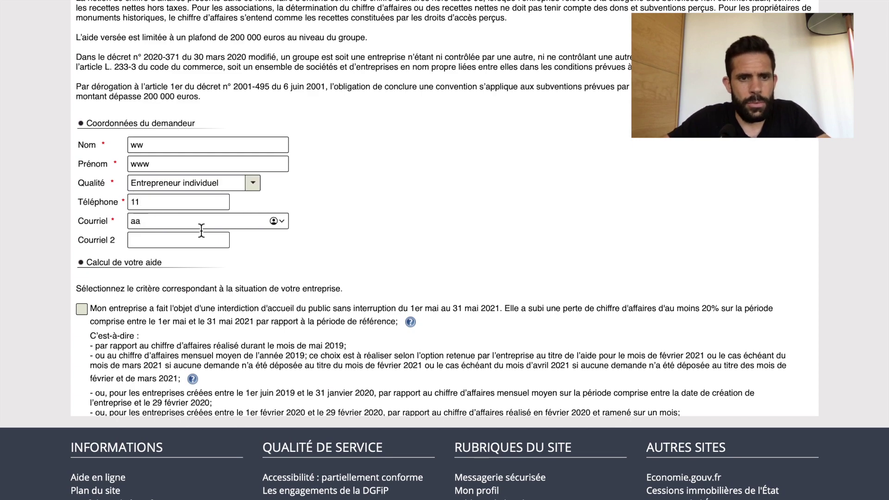
Tick the aid criterion for a business with no public-access ban in May 2021 but a turnover loss of at least 50 %
{"action": "scroll", "coordinate": [200, 230], "scroll_direction": "down", "scroll_amount": 6}
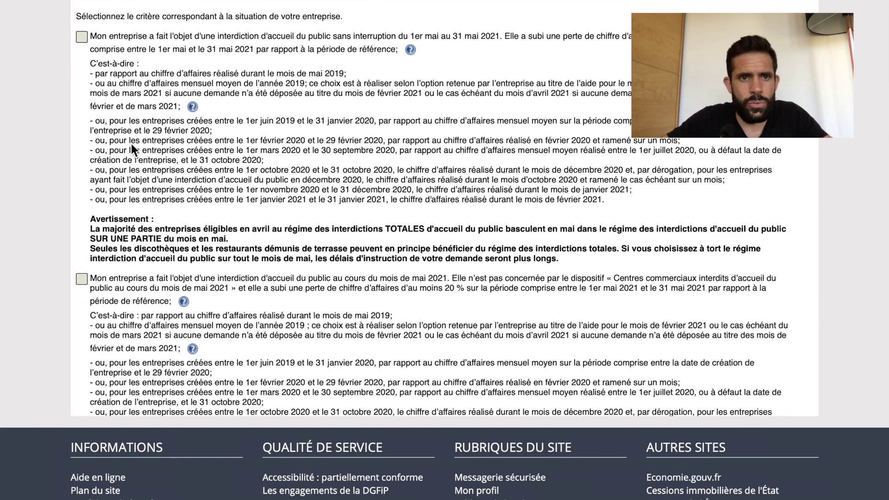
{"action": "scroll", "coordinate": [131, 144], "scroll_direction": "down", "scroll_amount": 5}
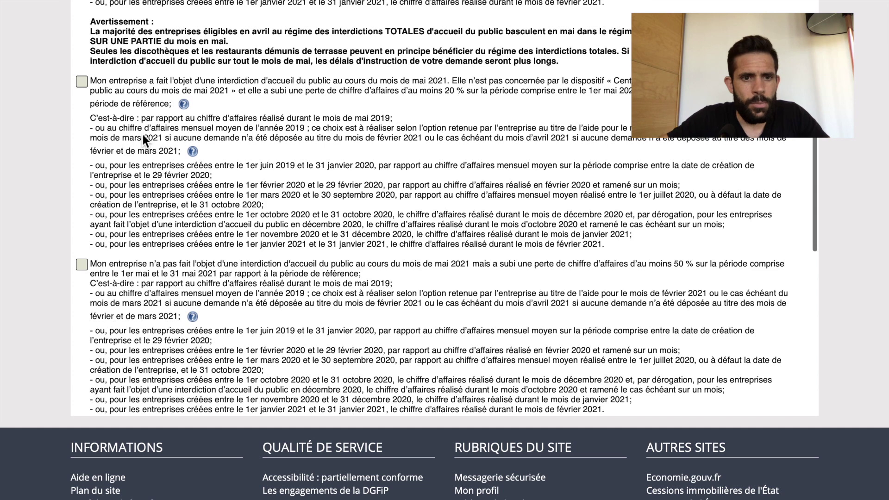
{"action": "scroll", "coordinate": [143, 135], "scroll_direction": "down", "scroll_amount": 2}
{"action": "left_click_drag", "start_coordinate": [94, 187], "coordinate": [686, 203]}
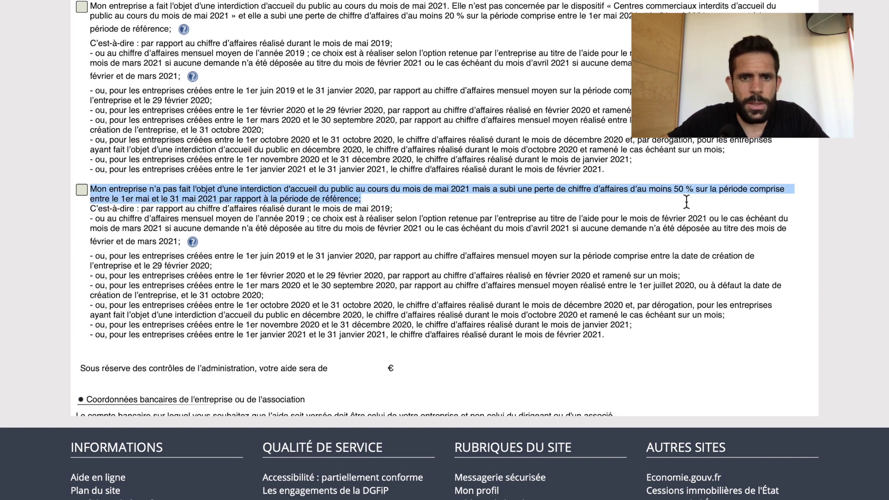
{"action": "left_click", "coordinate": [378, 196]}
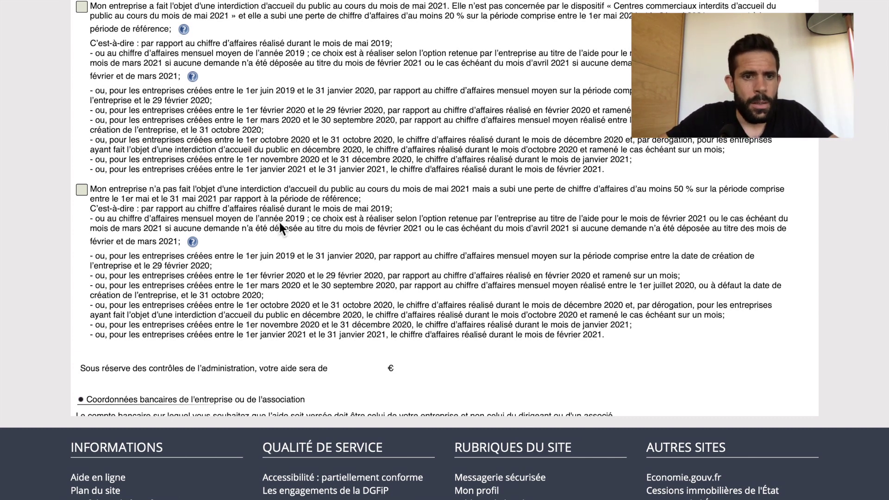
{"action": "scroll", "coordinate": [227, 246], "scroll_direction": "down", "scroll_amount": 1}
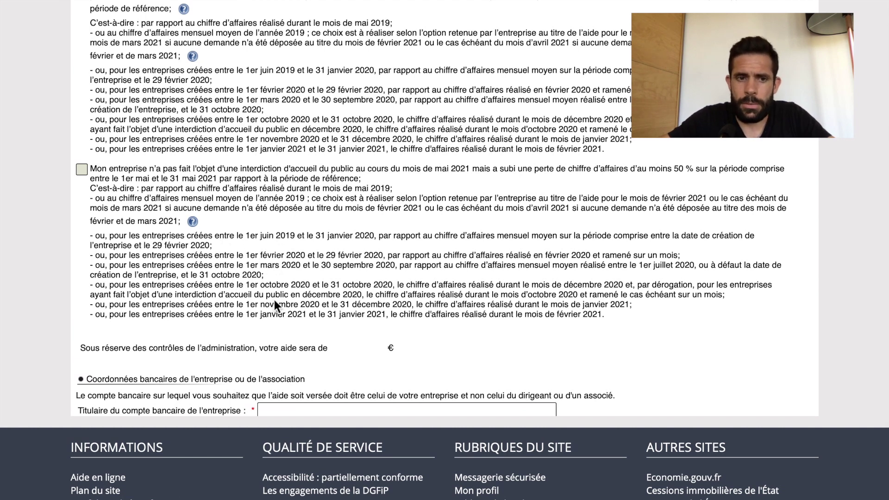
{"action": "scroll", "coordinate": [320, 273], "scroll_direction": "down", "scroll_amount": 1}
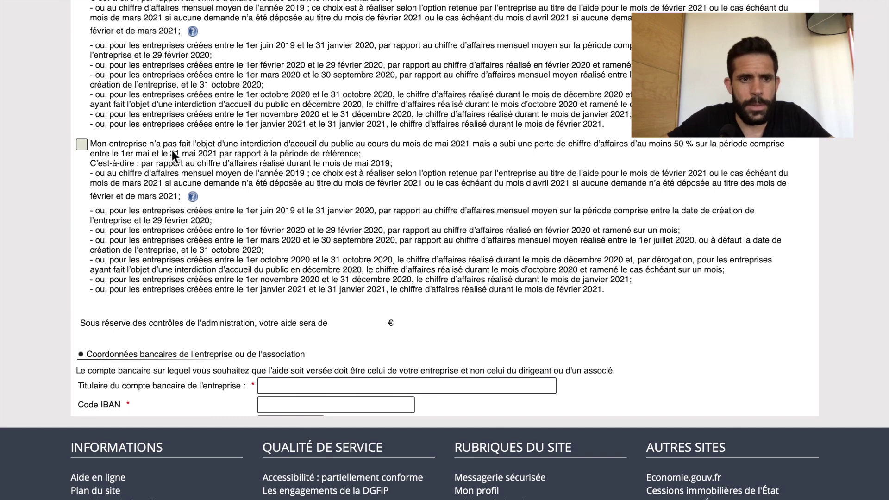
{"action": "left_click", "coordinate": [85, 149]}
Set the monthly turnover of the reference period to 9 000 € in the turnover loss section
{"action": "scroll", "coordinate": [324, 219], "scroll_direction": "down", "scroll_amount": 6}
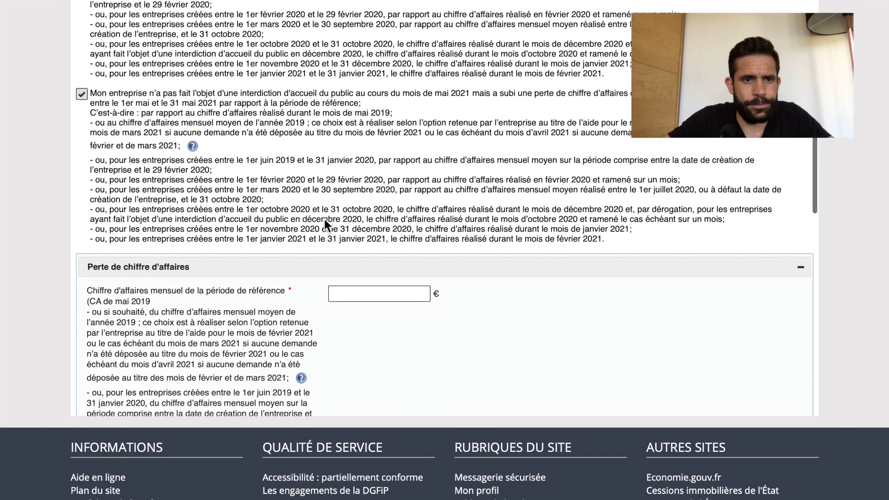
{"action": "scroll", "coordinate": [325, 220], "scroll_direction": "down", "scroll_amount": 5}
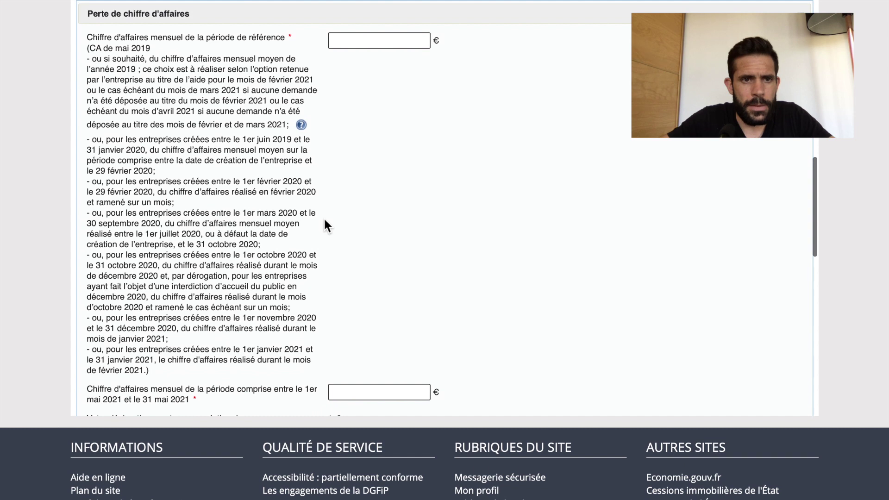
{"action": "left_click", "coordinate": [345, 41]}
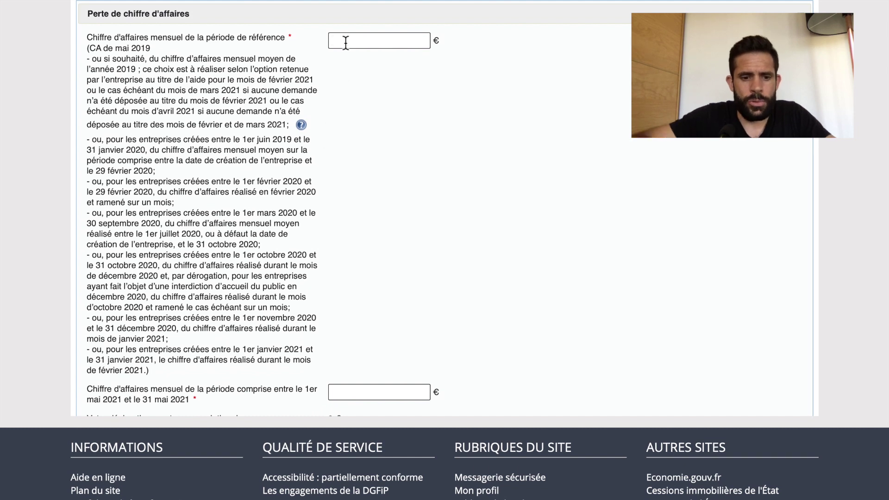
{"action": "type", "text": "9 000"}
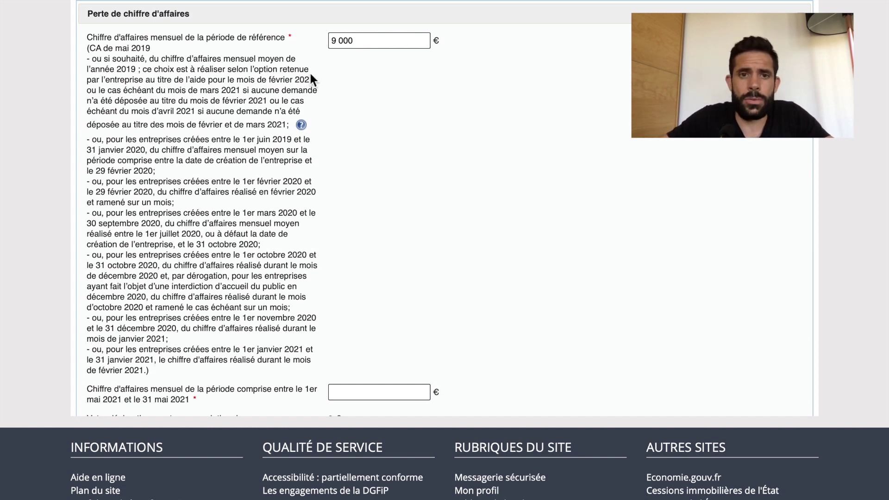
Set the monthly turnover for the period from 1 to 31 May 2021 to 2 000 €
{"action": "scroll", "coordinate": [362, 141], "scroll_direction": "down", "scroll_amount": 5}
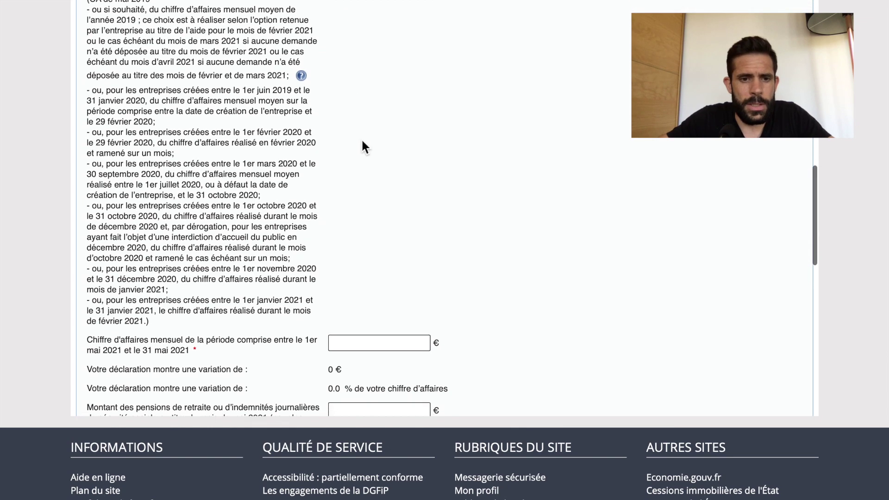
{"action": "left_click", "coordinate": [348, 273]}
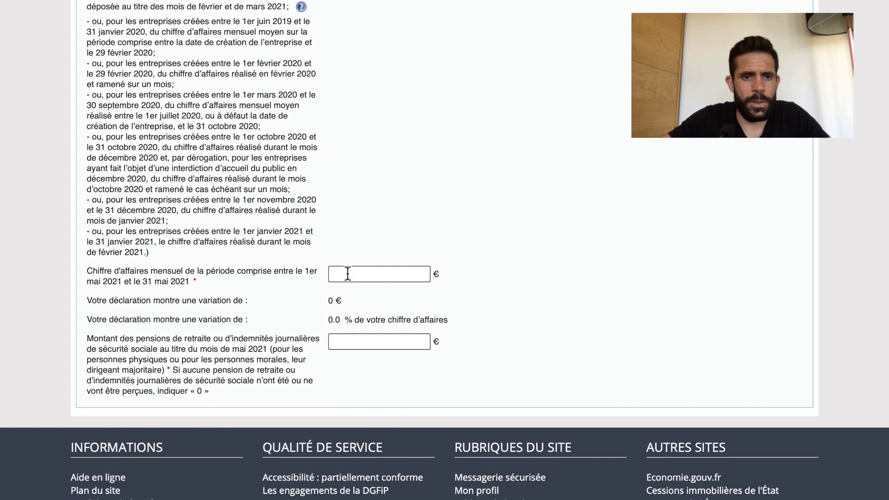
{"action": "type", "text": "2 00"}
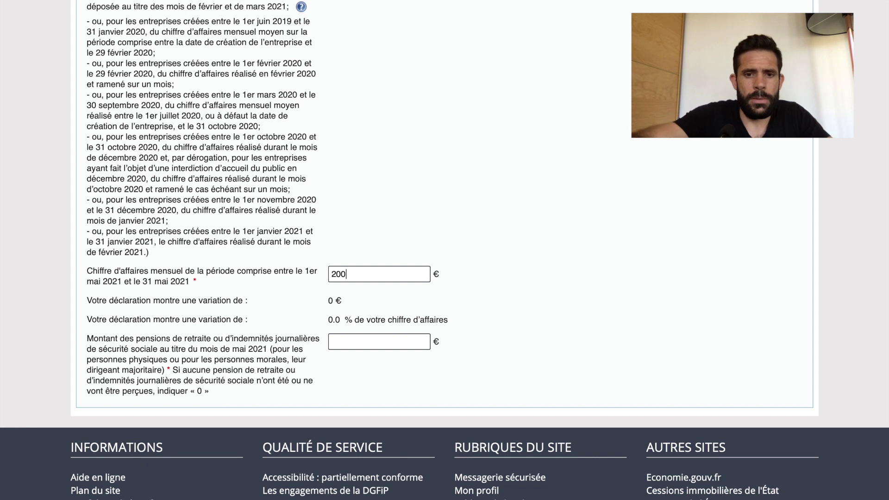
{"action": "type", "text": "0"}
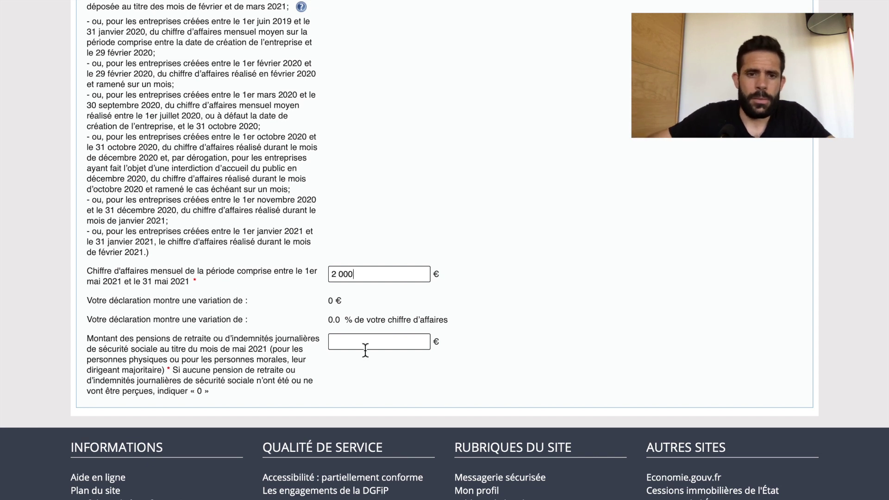
Set the May 2021 pensions or daily social security allowances to 0 € and calculate the aid
{"action": "scroll", "coordinate": [387, 323], "scroll_direction": "down", "scroll_amount": 1}
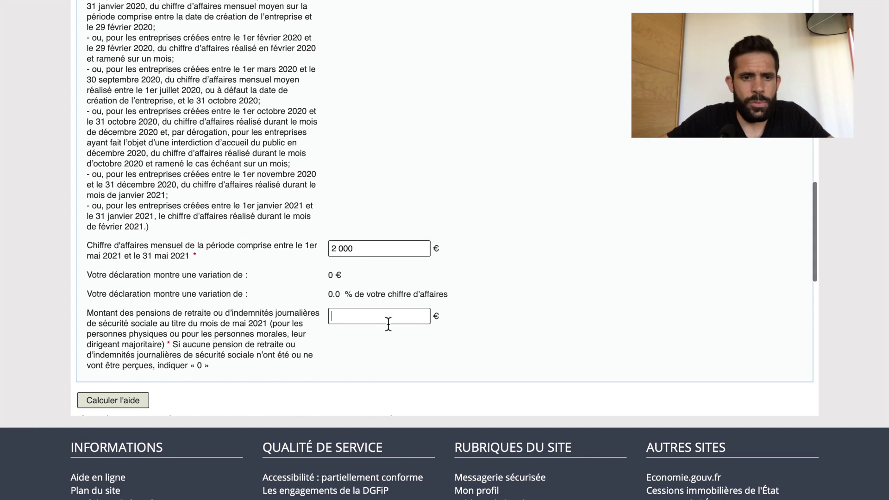
{"action": "type", "text": "0"}
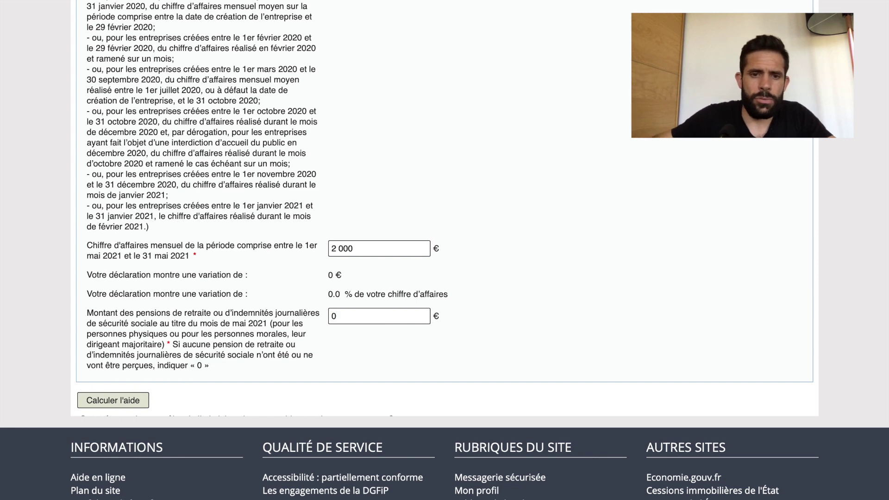
{"action": "scroll", "coordinate": [245, 338], "scroll_direction": "down", "scroll_amount": 5}
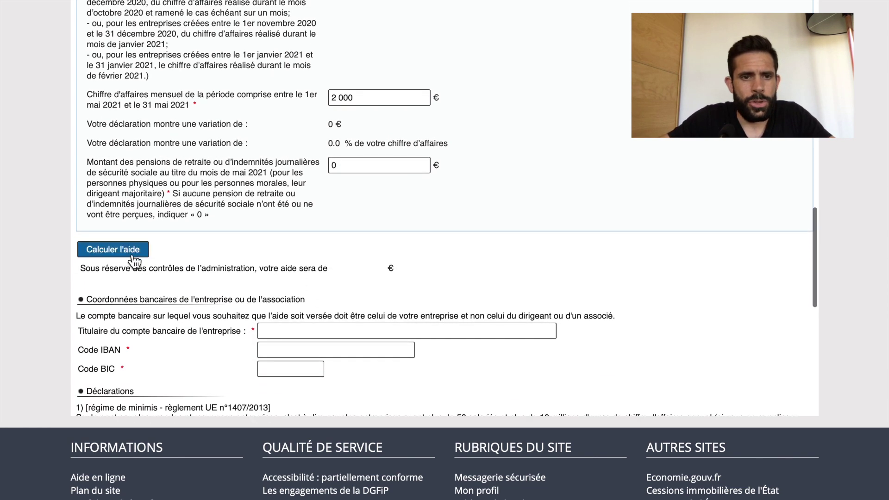
{"action": "left_click", "coordinate": [133, 258]}
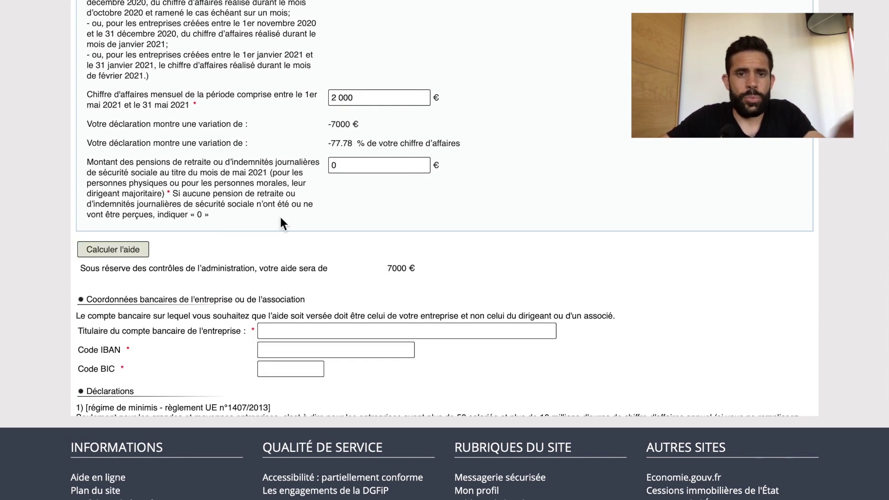
Review the calculated aid, the company bank account fields and the de minimis declaration for large and medium enterprises
{"action": "scroll", "coordinate": [281, 218], "scroll_direction": "down", "scroll_amount": 1}
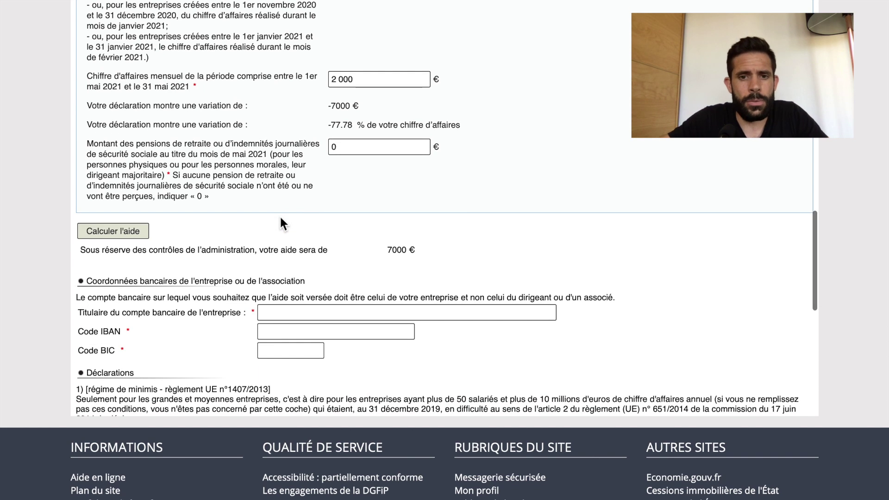
{"action": "scroll", "coordinate": [280, 216], "scroll_direction": "down", "scroll_amount": 1}
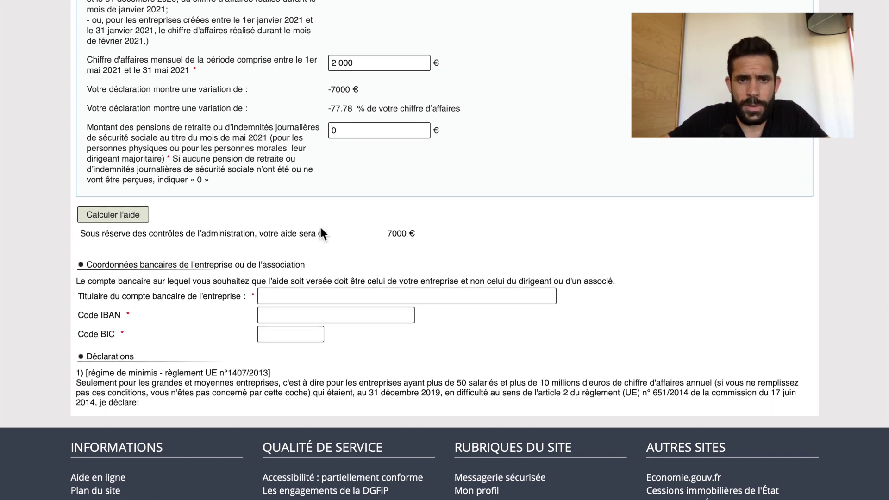
{"action": "scroll", "coordinate": [347, 241], "scroll_direction": "down", "scroll_amount": 8}
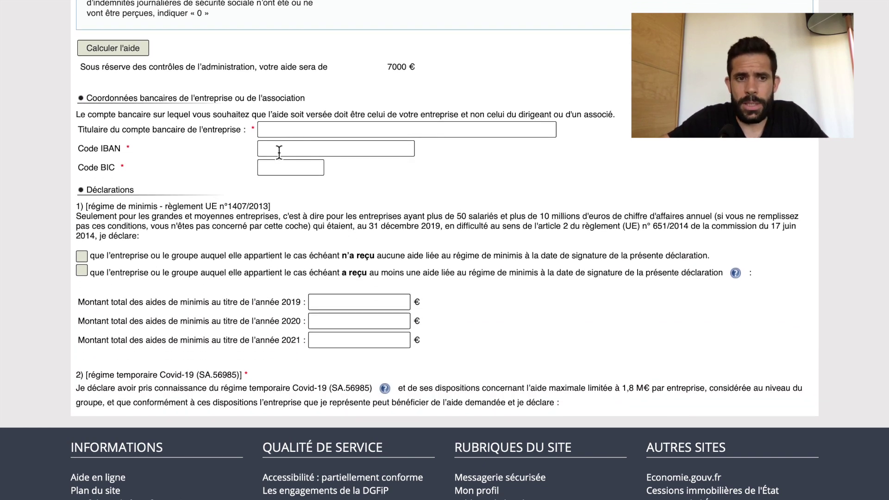
{"action": "scroll", "coordinate": [278, 151], "scroll_direction": "down", "scroll_amount": 6}
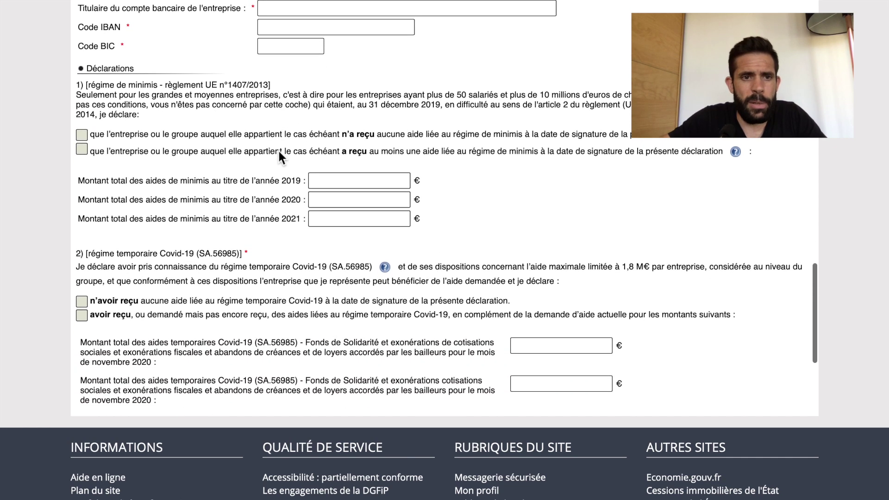
{"action": "scroll", "coordinate": [86, 73], "scroll_direction": "down", "scroll_amount": 1}
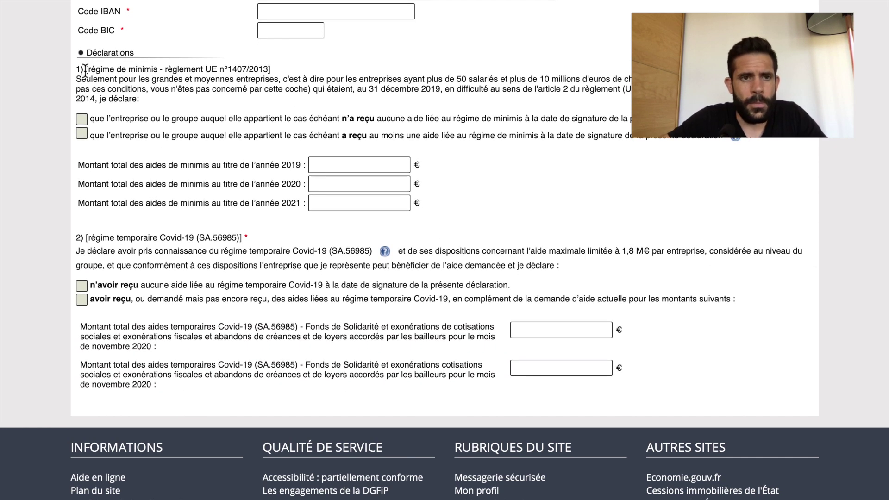
{"action": "left_click_drag", "start_coordinate": [85, 72], "coordinate": [324, 80]}
{"action": "left_click", "coordinate": [310, 118]}
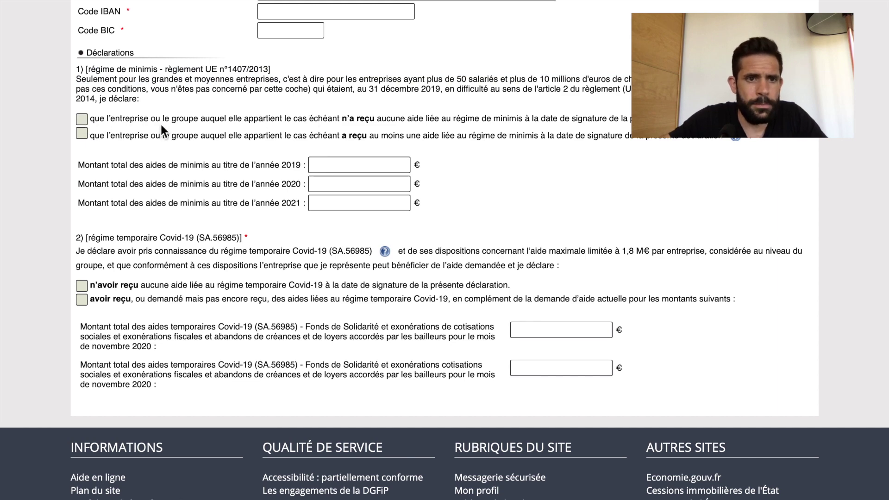
Under the temporary Covid-19 scheme (SA.56985), declare having received or requested related aid by ticking "avoir reçu"
{"action": "scroll", "coordinate": [160, 124], "scroll_direction": "down", "scroll_amount": 3}
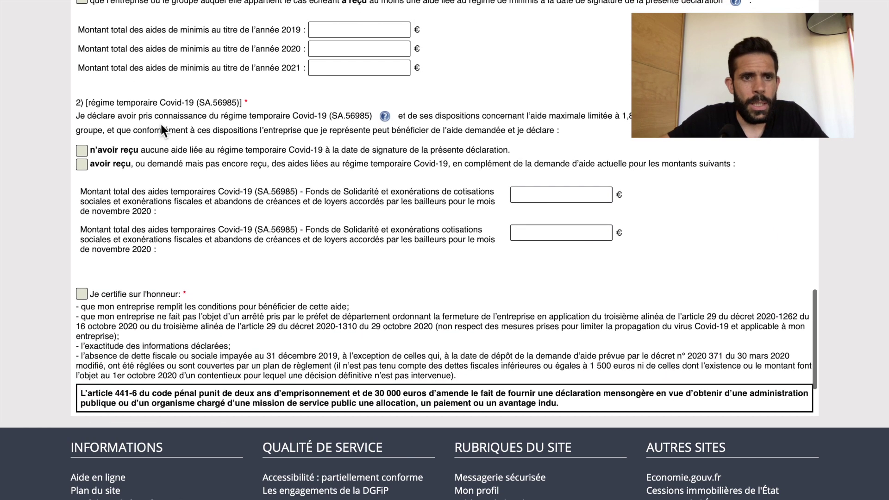
{"action": "scroll", "coordinate": [161, 124], "scroll_direction": "down", "scroll_amount": 1}
{"action": "left_click_drag", "start_coordinate": [79, 86], "coordinate": [248, 86]}
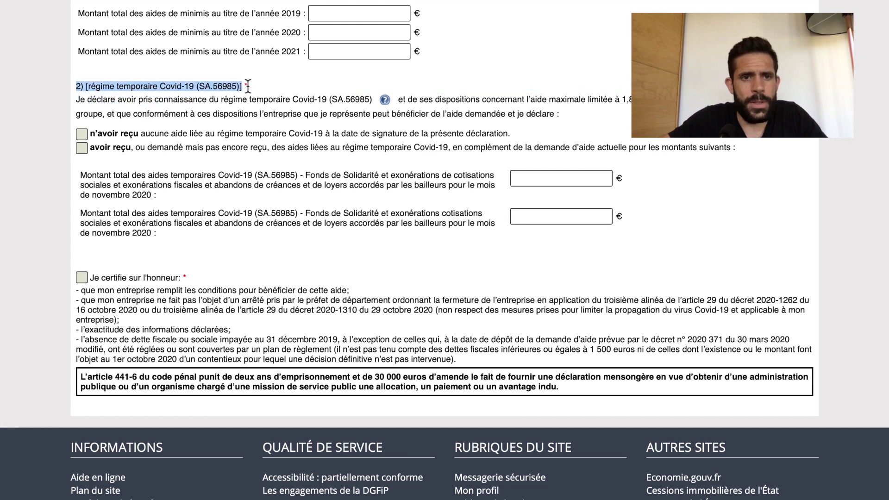
{"action": "left_click", "coordinate": [174, 109]}
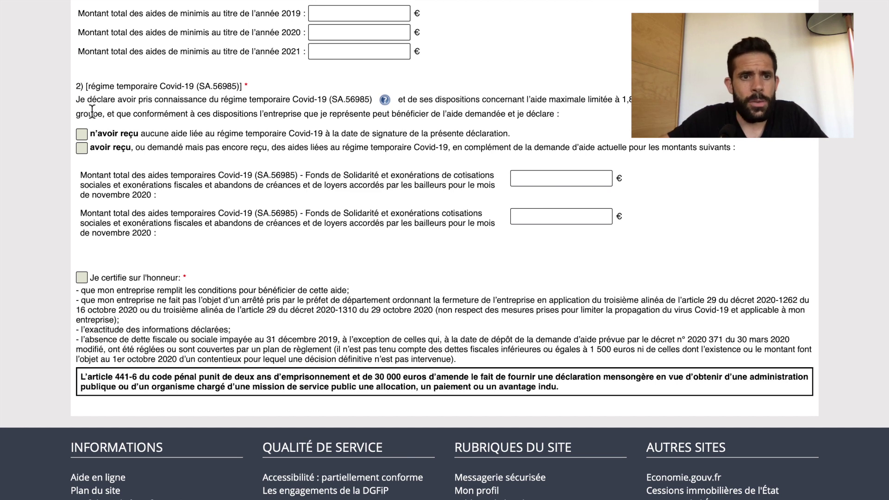
{"action": "left_click", "coordinate": [82, 148]}
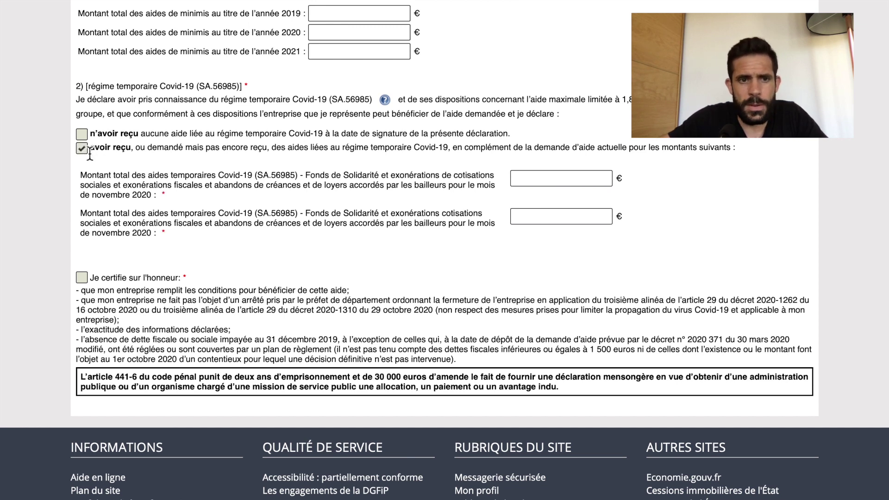
Examine the two identically labelled fields for the total amount of temporary Covid-19 aid (SA.56985)
{"action": "scroll", "coordinate": [193, 184], "scroll_direction": "down", "scroll_amount": 1}
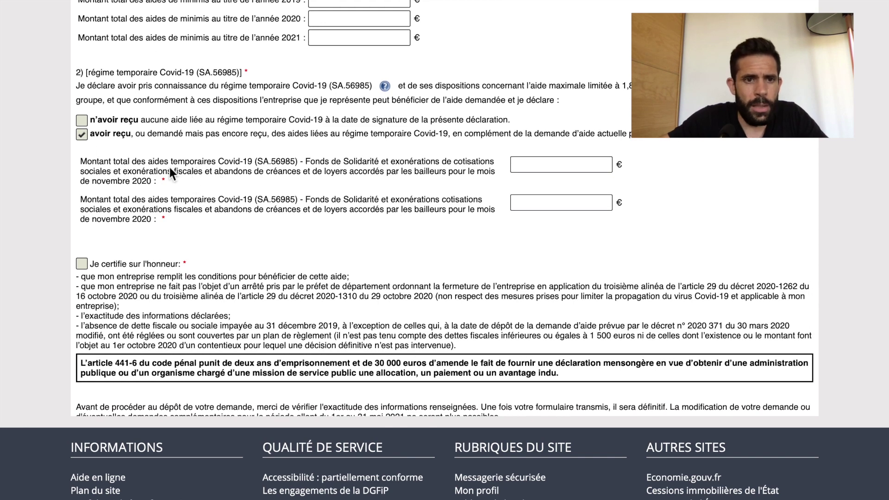
{"action": "left_click_drag", "start_coordinate": [79, 163], "coordinate": [162, 190]}
{"action": "left_click_drag", "start_coordinate": [87, 199], "coordinate": [174, 217]}
{"action": "left_click", "coordinate": [171, 202]}
{"action": "left_click", "coordinate": [162, 178]}
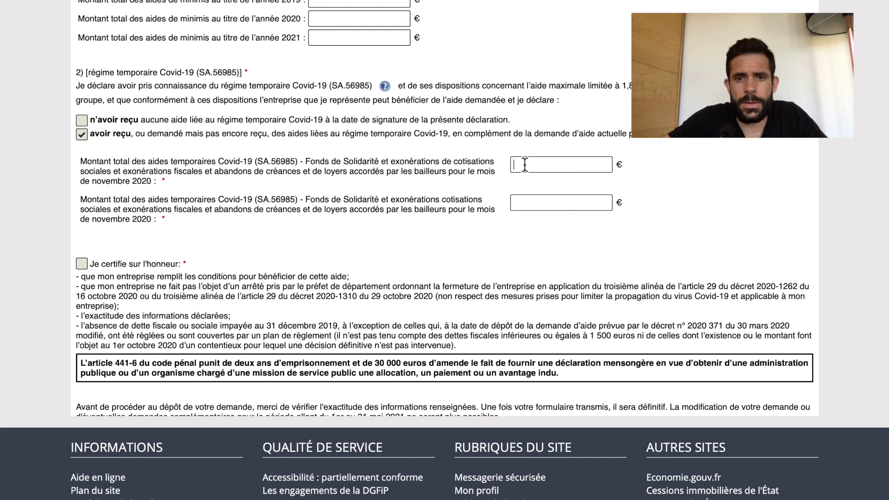
{"action": "left_click", "coordinate": [527, 204]}
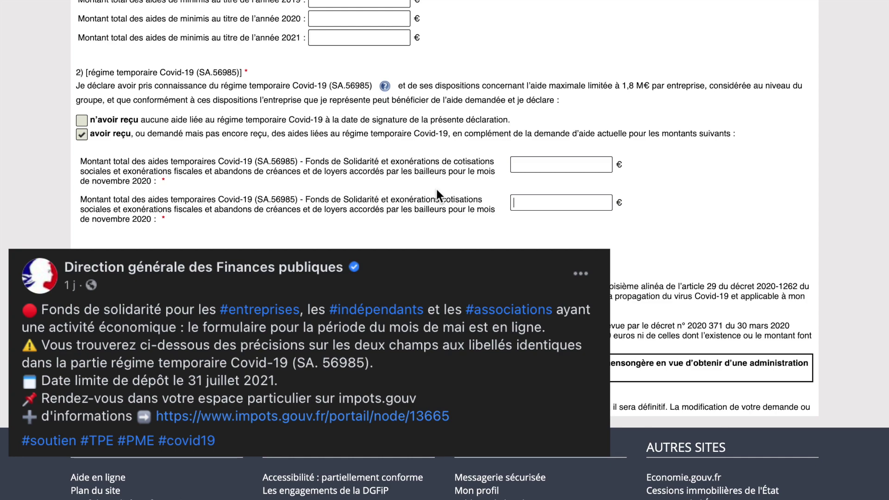
Tick the "Je certifie sur l'honneur" declaration
{"action": "scroll", "coordinate": [396, 203], "scroll_direction": "down", "scroll_amount": 3}
{"action": "scroll", "coordinate": [396, 207], "scroll_direction": "down", "scroll_amount": 2}
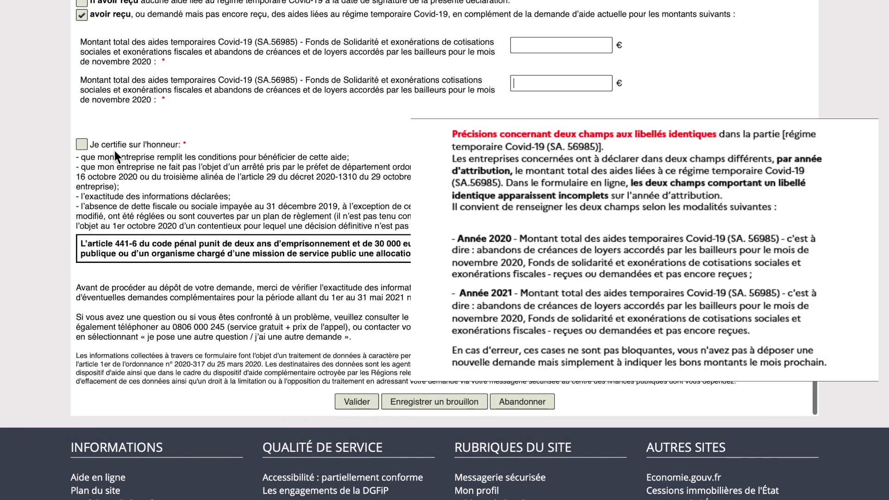
{"action": "left_click", "coordinate": [87, 143]}
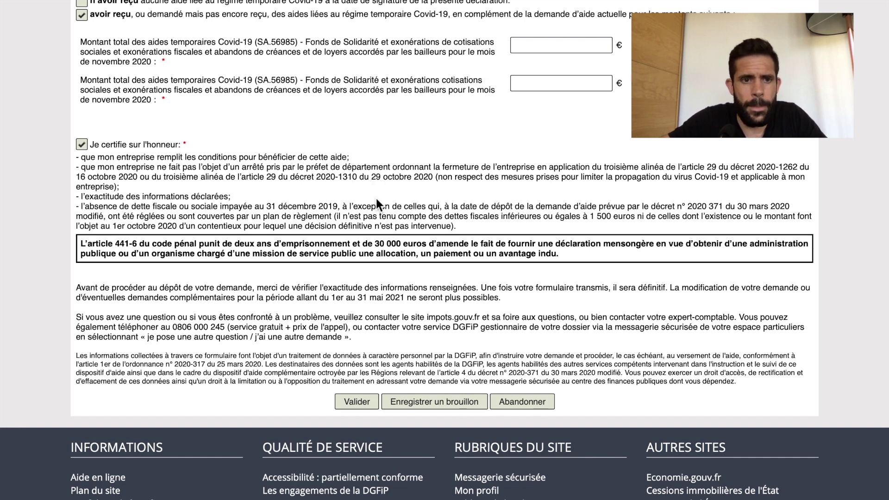
Check the submission options and recheck the labels of the two required temporary Covid-19 aid amounts
{"action": "scroll", "coordinate": [377, 198], "scroll_direction": "down", "scroll_amount": 1}
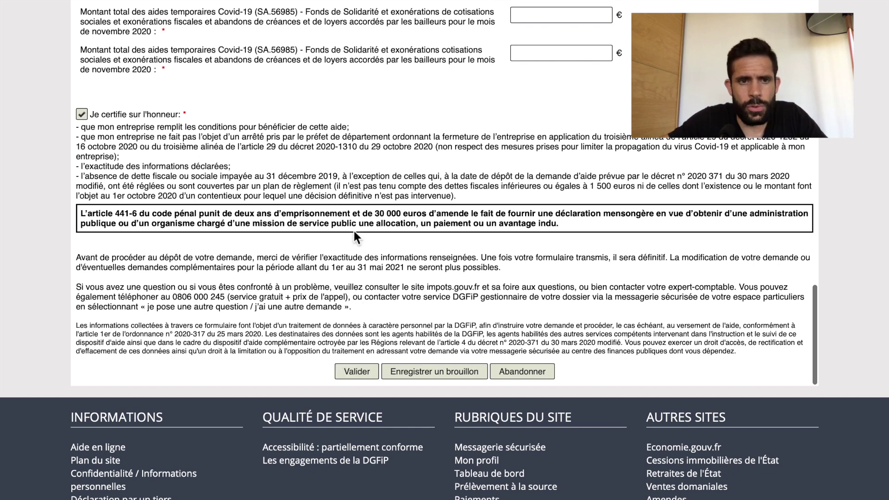
{"action": "scroll", "coordinate": [354, 230], "scroll_direction": "up", "scroll_amount": 3}
{"action": "scroll", "coordinate": [353, 231], "scroll_direction": "up", "scroll_amount": 1}
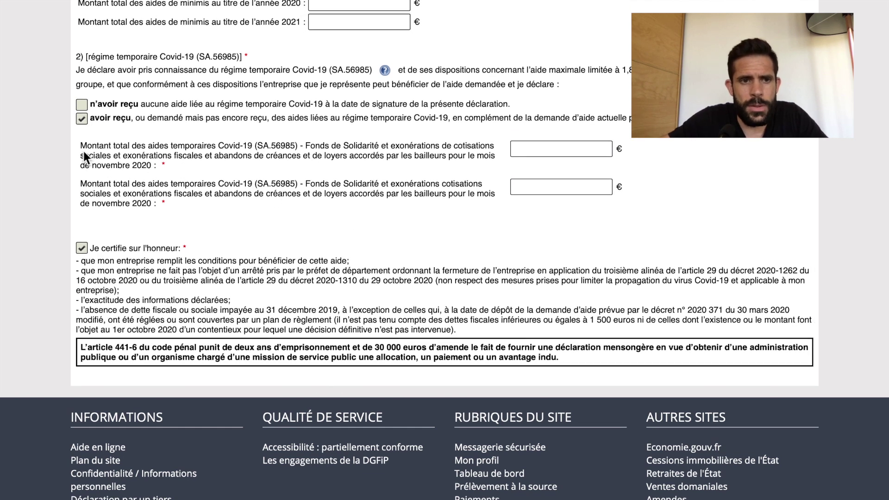
{"action": "left_click_drag", "start_coordinate": [82, 149], "coordinate": [180, 204]}
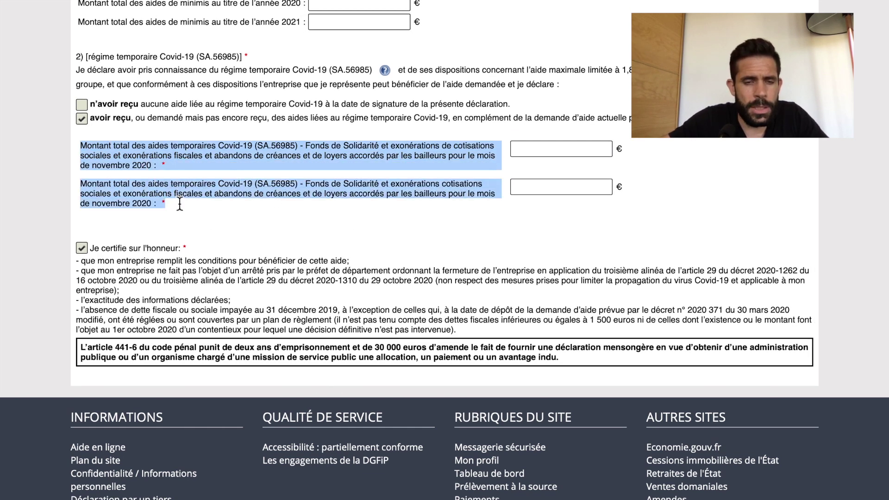
{"action": "left_click", "coordinate": [176, 205]}
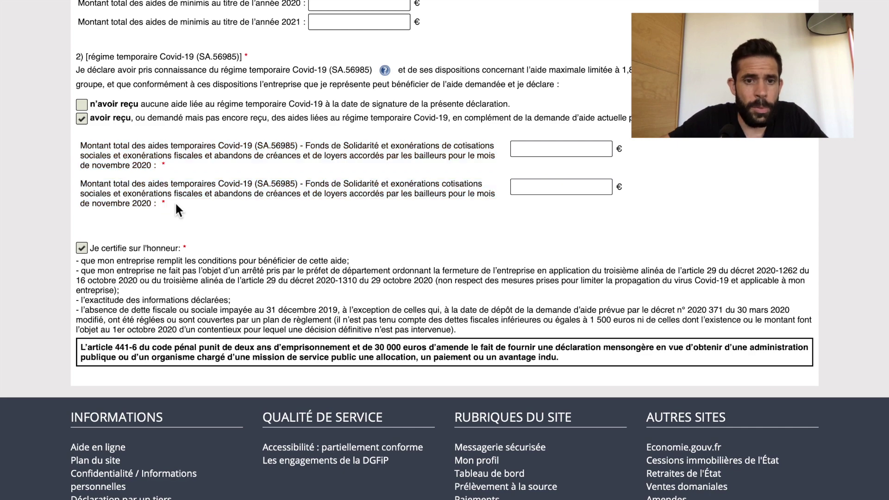
Review the notice before submission and the support contact details at the end of the form
{"action": "scroll", "coordinate": [175, 202], "scroll_direction": "down", "scroll_amount": 5}
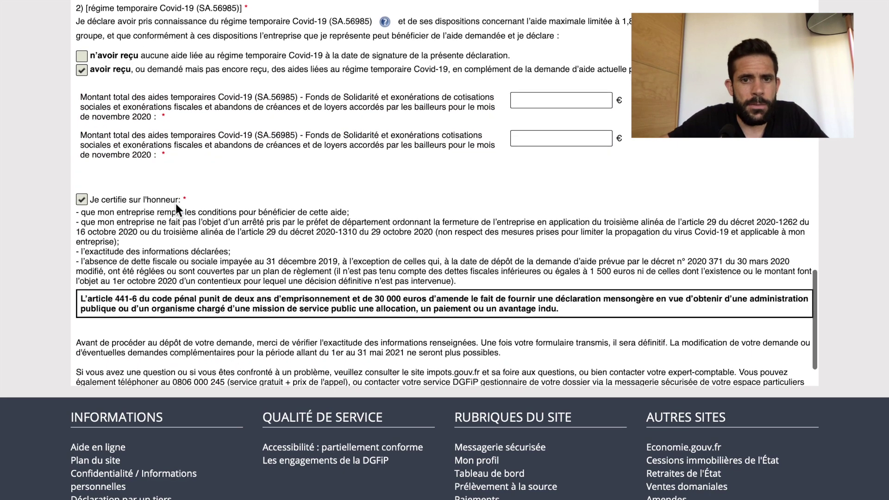
{"action": "scroll", "coordinate": [176, 204], "scroll_direction": "down", "scroll_amount": 1}
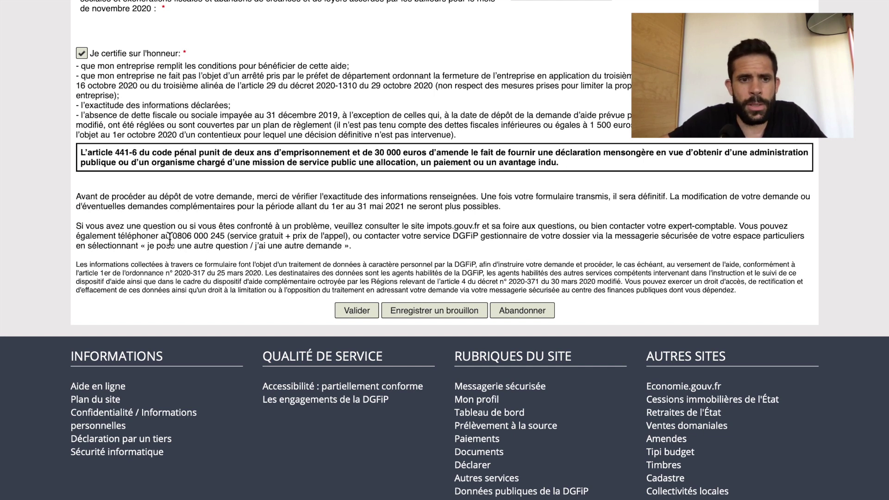
{"action": "left_click_drag", "start_coordinate": [174, 238], "coordinate": [227, 241]}
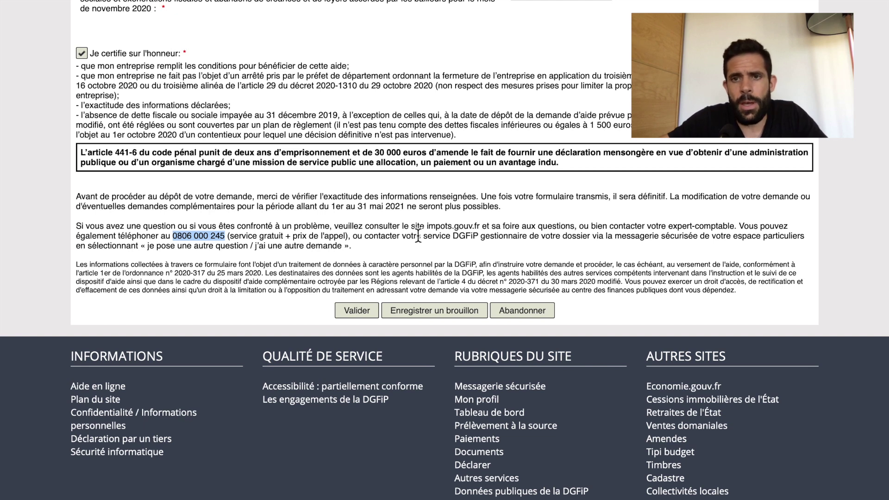
{"action": "left_click", "coordinate": [354, 245]}
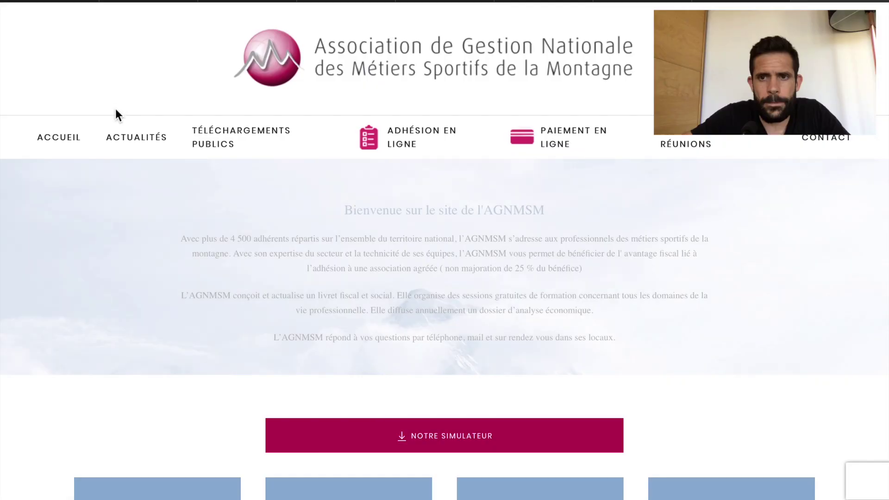
Open the Fonds de solidarité files among the public downloads on the AGNMSM website
{"action": "mouse_move", "coordinate": [115, 139]}
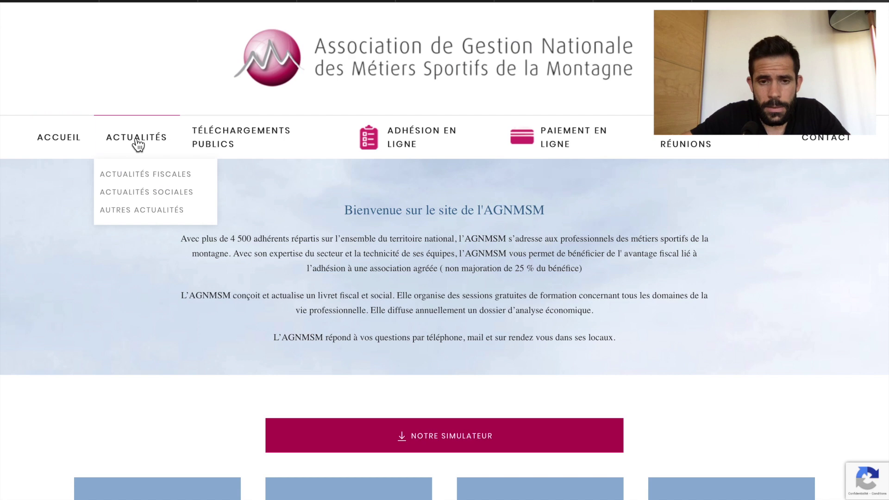
{"action": "left_click", "coordinate": [205, 135]}
{"action": "scroll", "coordinate": [213, 170], "scroll_direction": "down", "scroll_amount": 2}
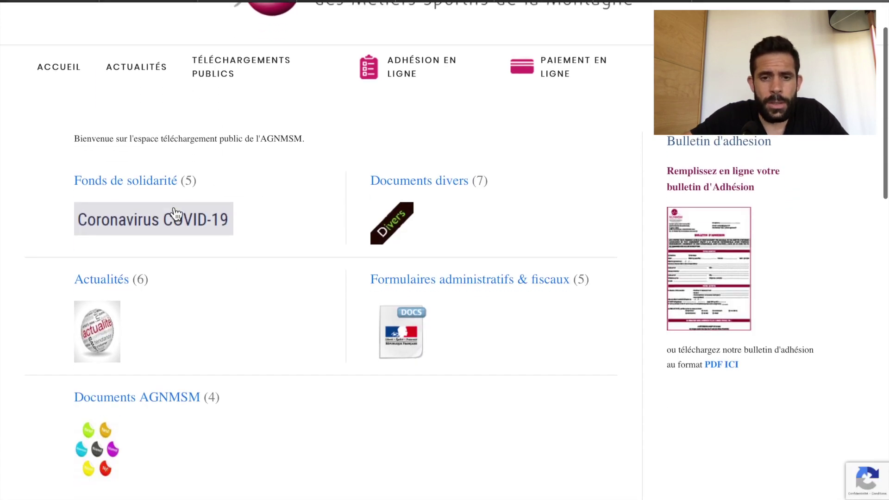
{"action": "left_click", "coordinate": [159, 223]}
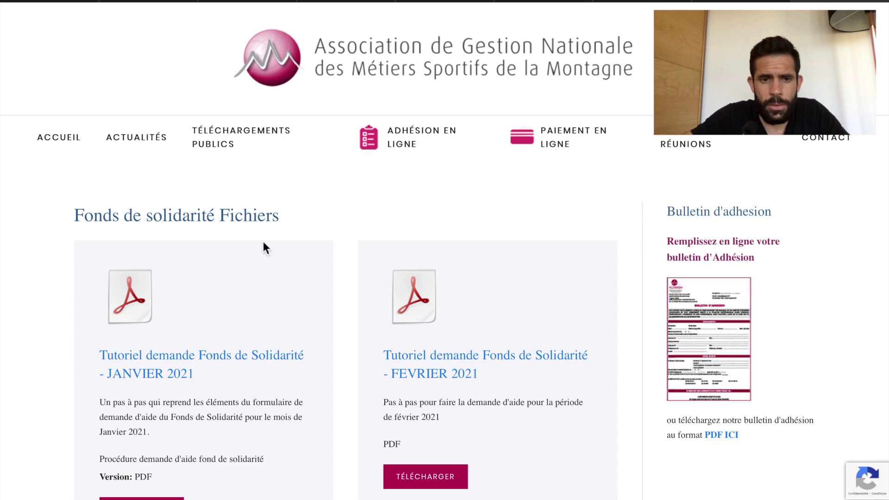
Examine the Fonds de solidarité request tutorials offered for download, enlarging the January 2021 entry
{"action": "scroll", "coordinate": [264, 245], "scroll_direction": "down", "scroll_amount": 3}
{"action": "key", "text": "super+plus"}
{"action": "key", "text": "super+plus"}
{"action": "key", "text": "super+plus"}
{"action": "key", "text": "super+plus"}
{"action": "key", "text": "super+plus"}
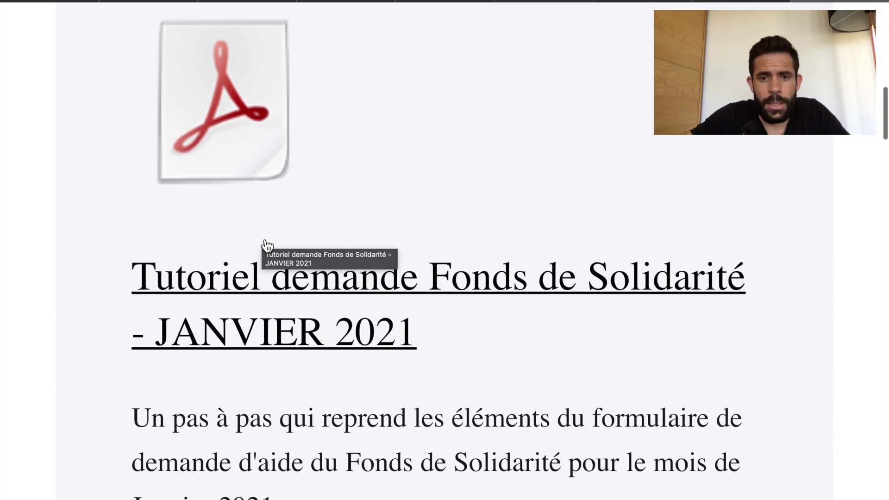
{"action": "key", "text": "super+minus"}
{"action": "key", "text": "super+minus"}
{"action": "key", "text": "super+minus"}
{"action": "key", "text": "super+minus"}
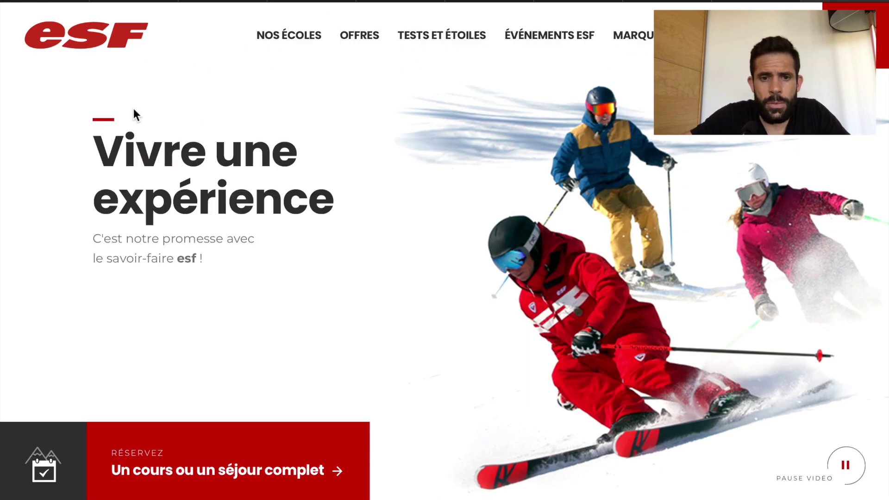
On the esf website, open the coronavirus information for instructors and look through its Social and Finances topics, including the monthly Fonds de solidarité entries
{"action": "scroll", "coordinate": [169, 175], "scroll_direction": "down", "scroll_amount": 8}
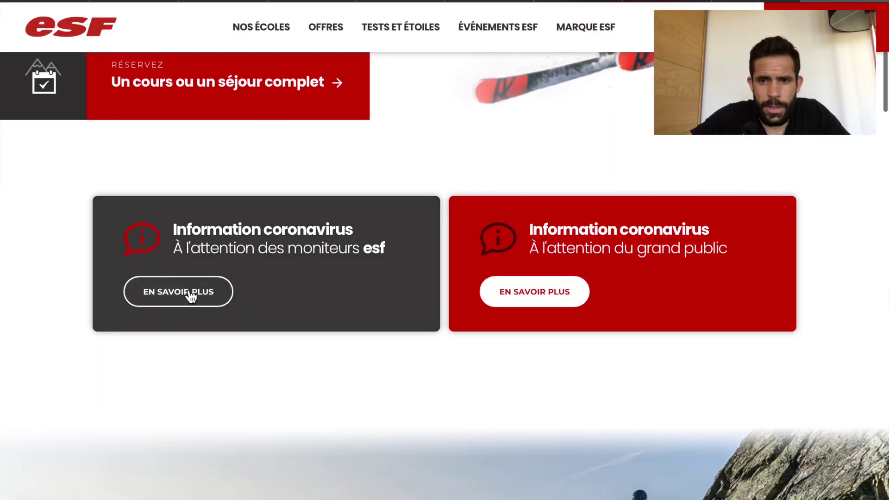
{"action": "left_click", "coordinate": [190, 293]}
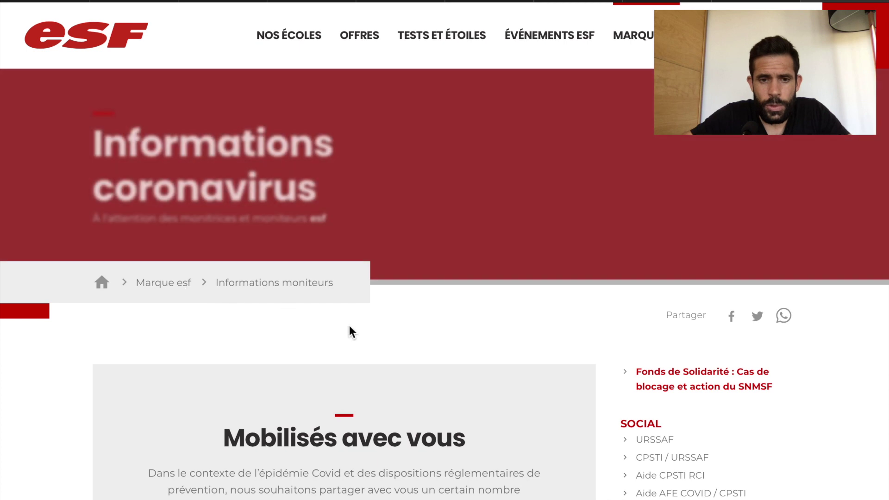
{"action": "scroll", "coordinate": [437, 327], "scroll_direction": "down", "scroll_amount": 5}
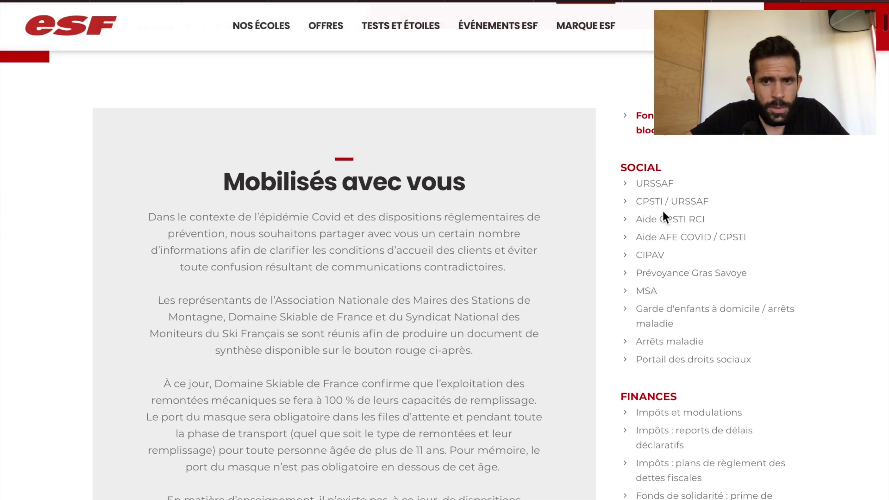
{"action": "scroll", "coordinate": [717, 263], "scroll_direction": "down", "scroll_amount": 2}
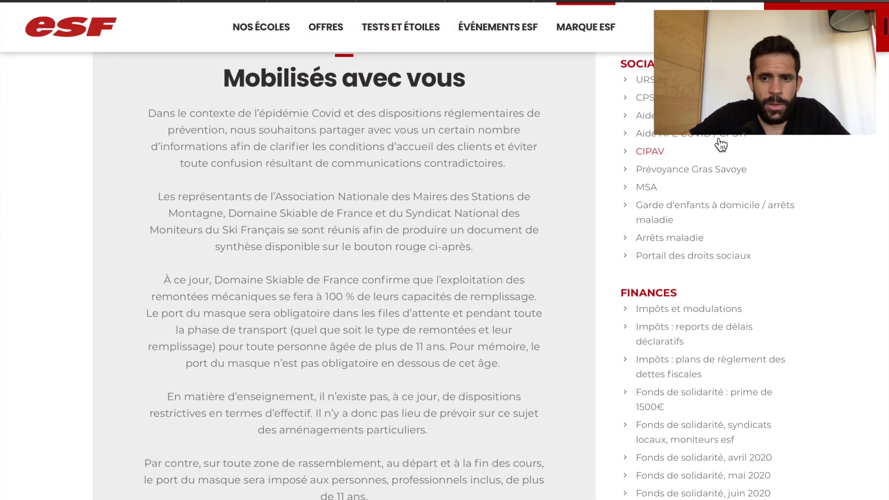
{"action": "scroll", "coordinate": [718, 311], "scroll_direction": "down", "scroll_amount": 4}
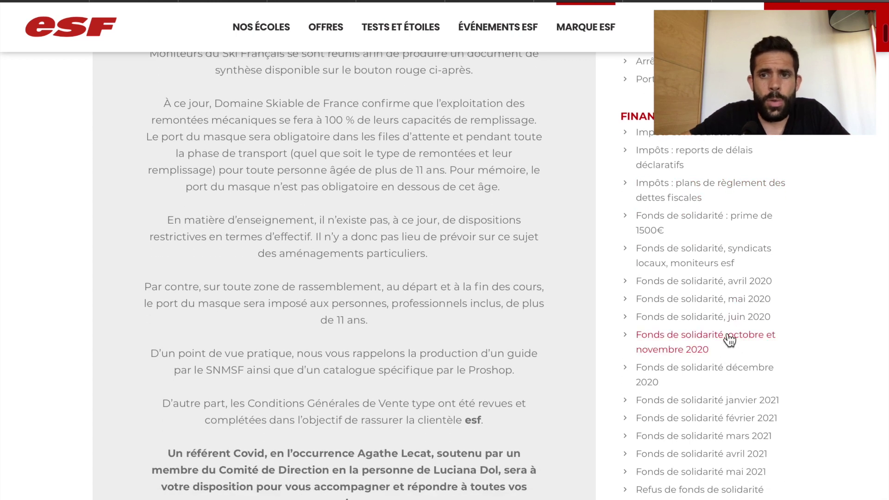
{"action": "scroll", "coordinate": [723, 396], "scroll_direction": "down", "scroll_amount": 4}
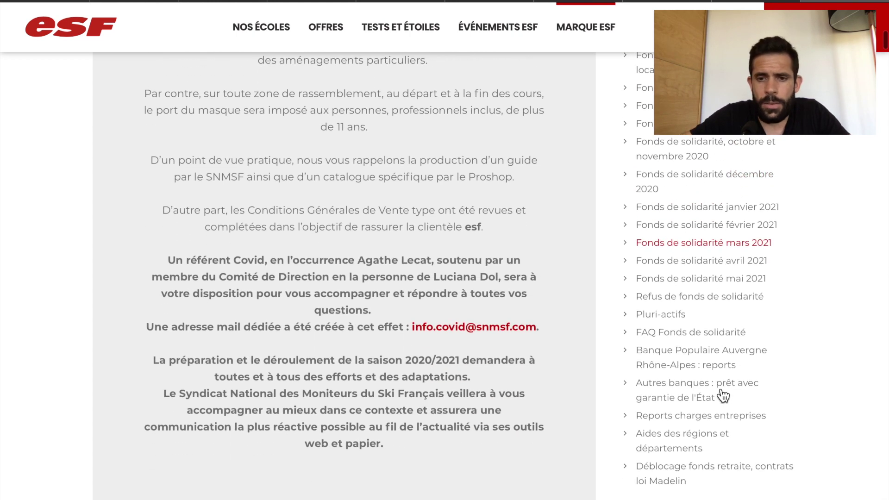
{"action": "scroll", "coordinate": [727, 215], "scroll_direction": "up", "scroll_amount": 12}
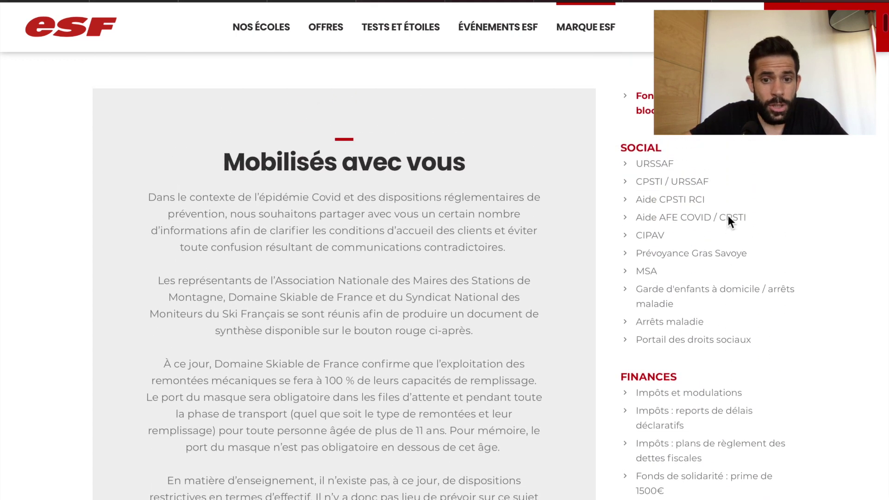
{"action": "scroll", "coordinate": [728, 216], "scroll_direction": "up", "scroll_amount": 1}
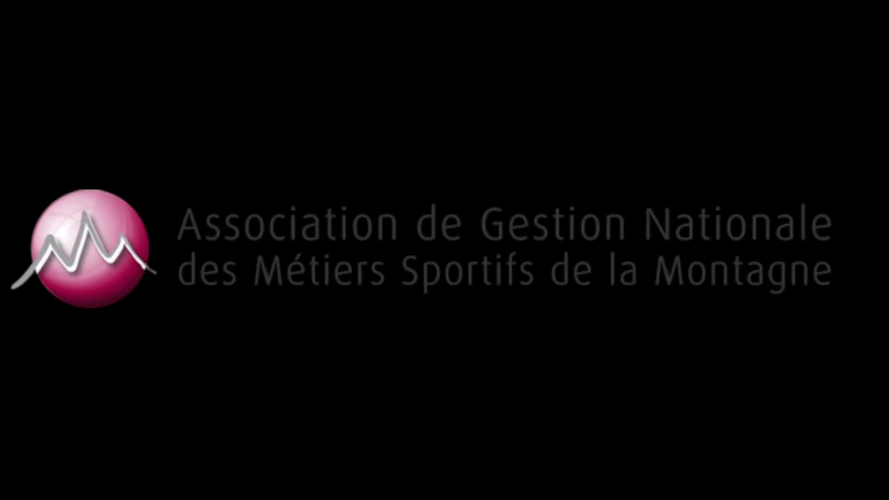